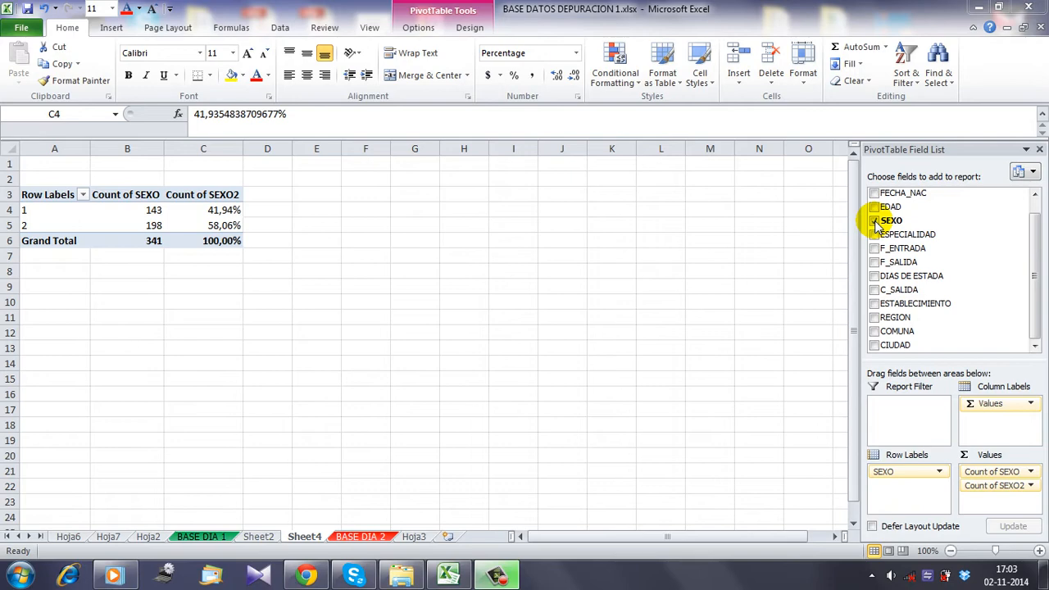
Step: Replace SEXO with ESPECIALIDAD in the pivot table's row labels and add a count of ESPECIALIDAD as values
{"action": "left_click", "coordinate": [875, 221]}
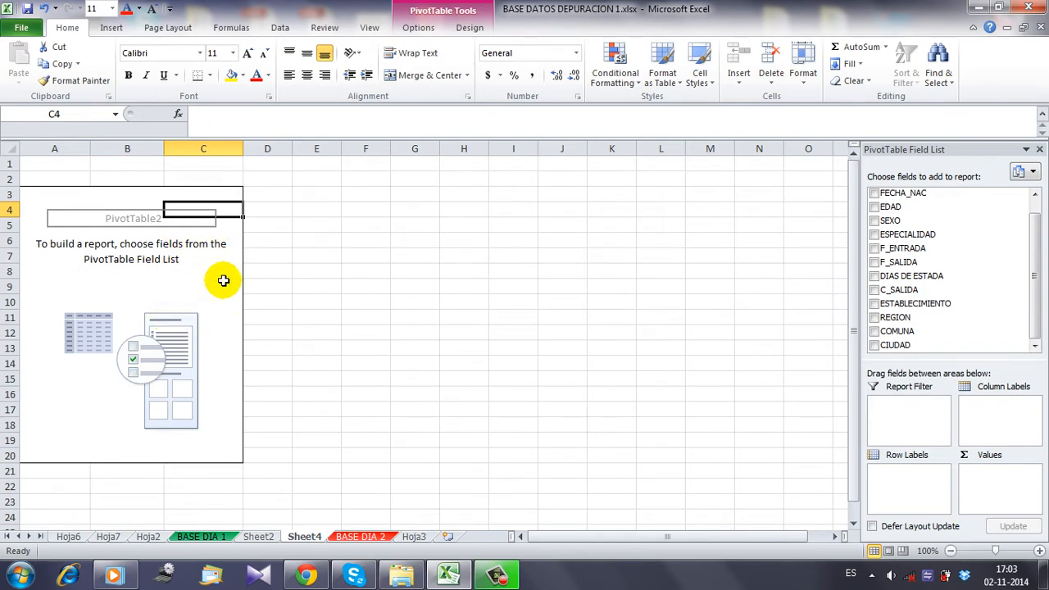
{"action": "left_click", "coordinate": [874, 235]}
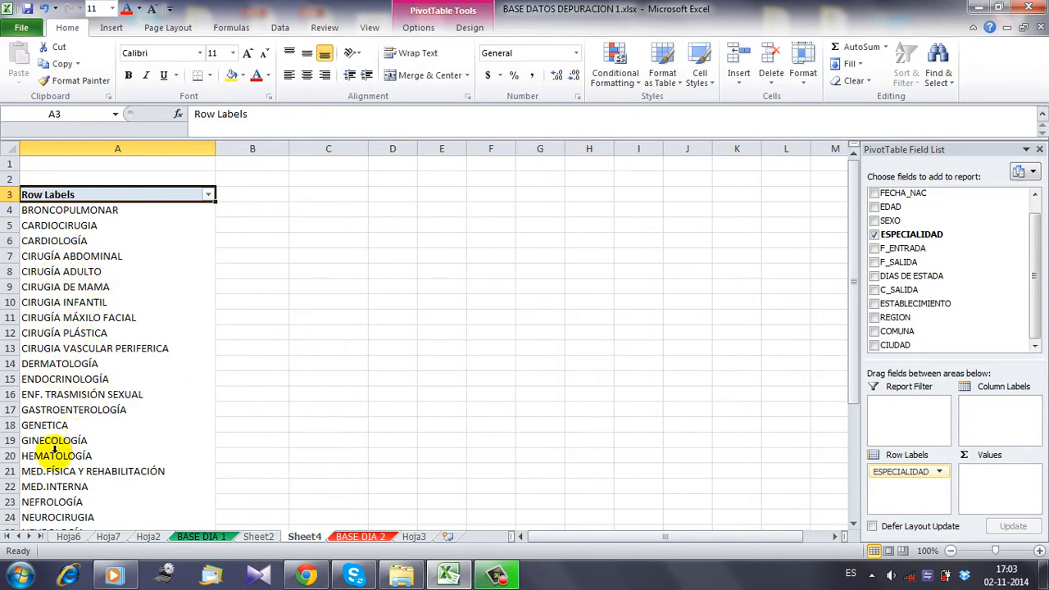
{"action": "scroll", "coordinate": [89, 469], "scroll_direction": "down", "scroll_amount": 5}
{"action": "scroll", "coordinate": [92, 471], "scroll_direction": "up", "scroll_amount": 5}
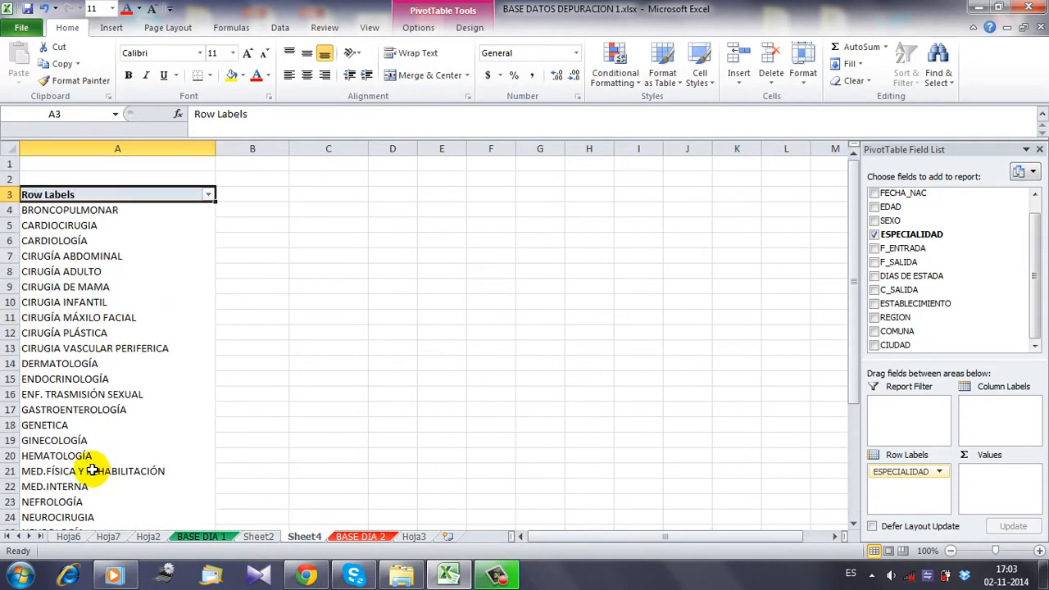
{"action": "scroll", "coordinate": [92, 470], "scroll_direction": "down", "scroll_amount": 5}
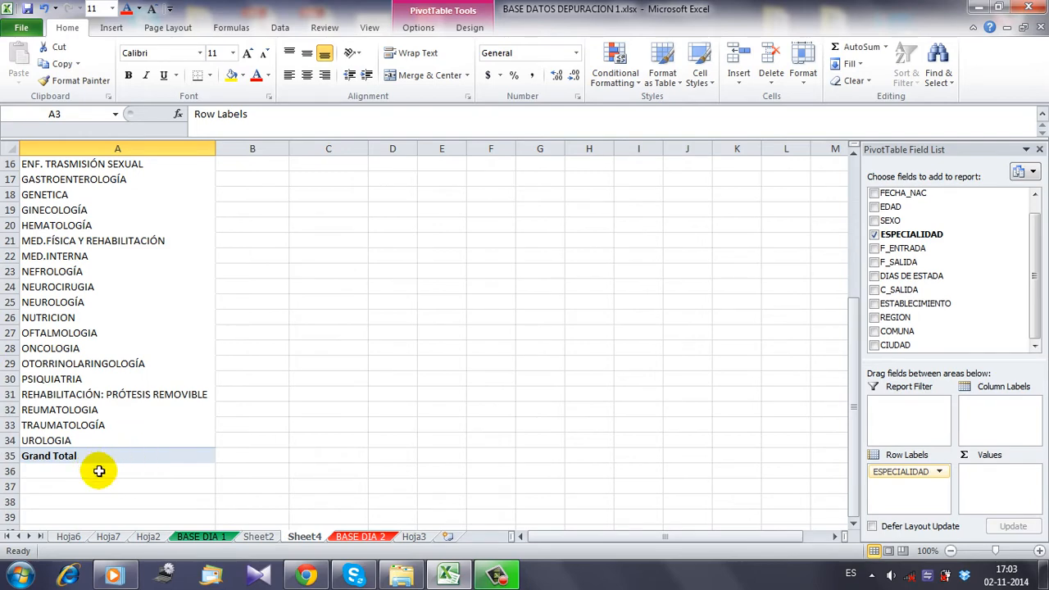
{"action": "scroll", "coordinate": [131, 451], "scroll_direction": "up", "scroll_amount": 5}
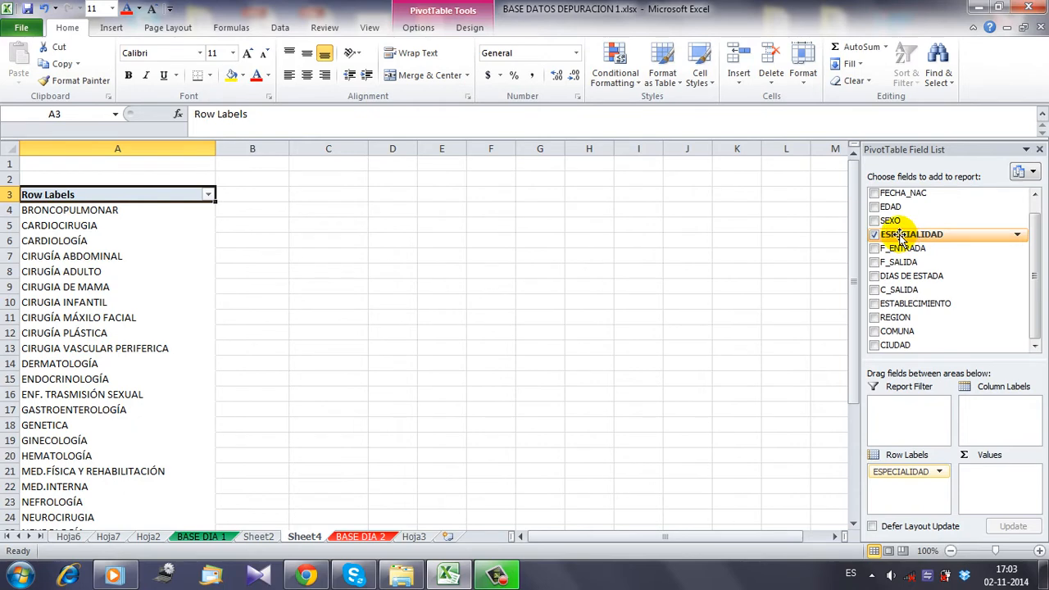
{"action": "left_click_drag", "start_coordinate": [902, 237], "coordinate": [1001, 487]}
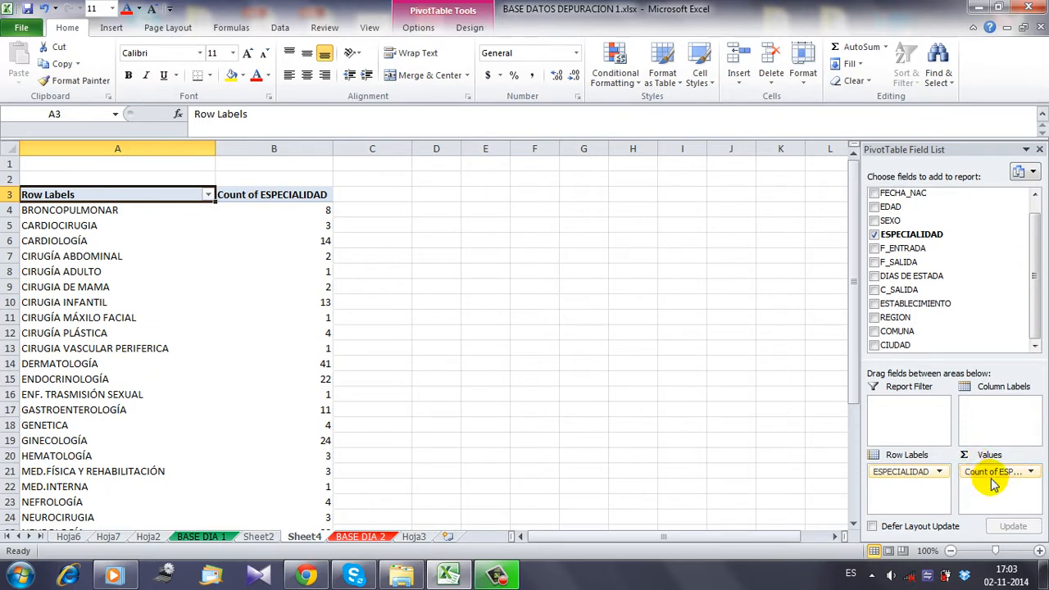
Step: Sort the specialties in the pivot table by their count from largest to smallest and review the sorted list
{"action": "mouse_move", "coordinate": [327, 217]}
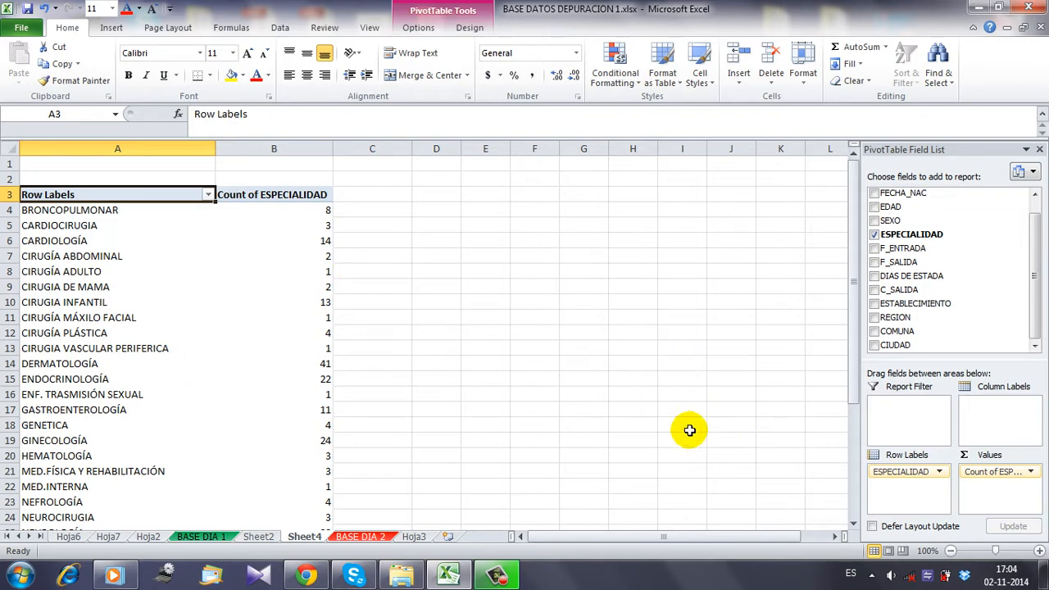
{"action": "left_click", "coordinate": [309, 212]}
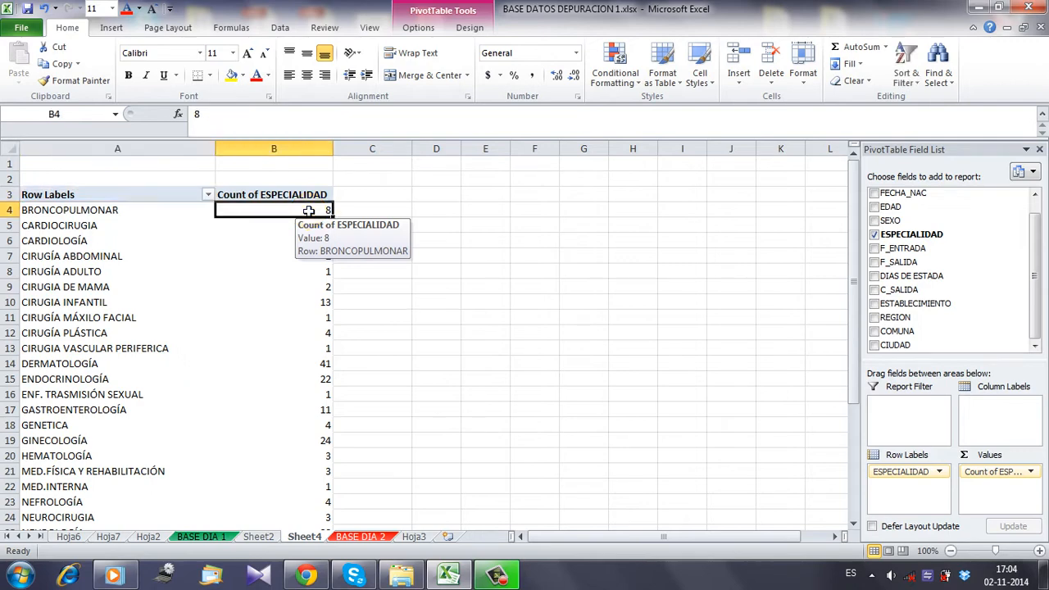
{"action": "left_click", "coordinate": [310, 212]}
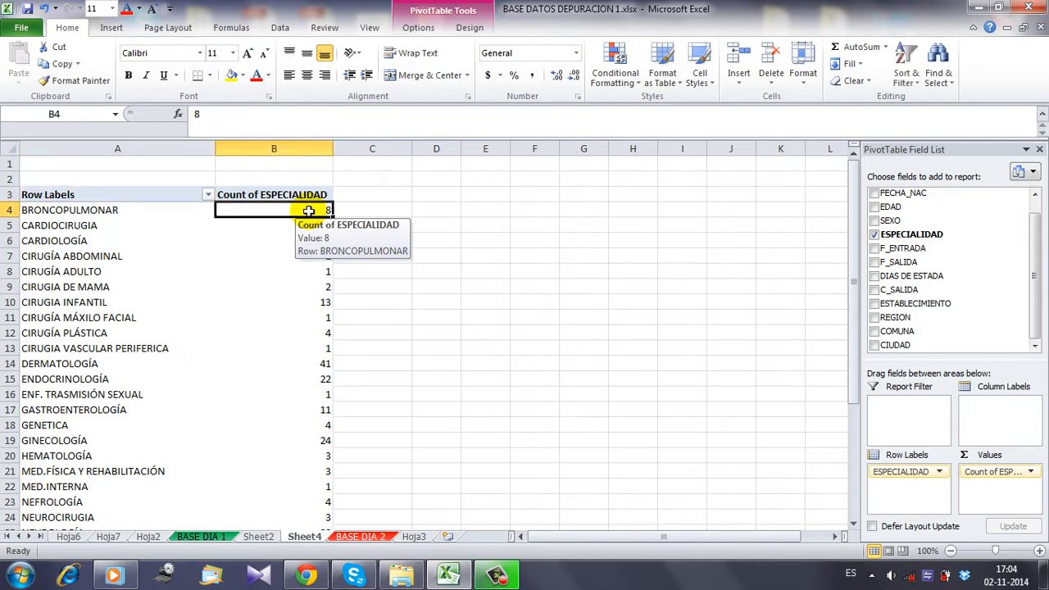
{"action": "right_click", "coordinate": [309, 211]}
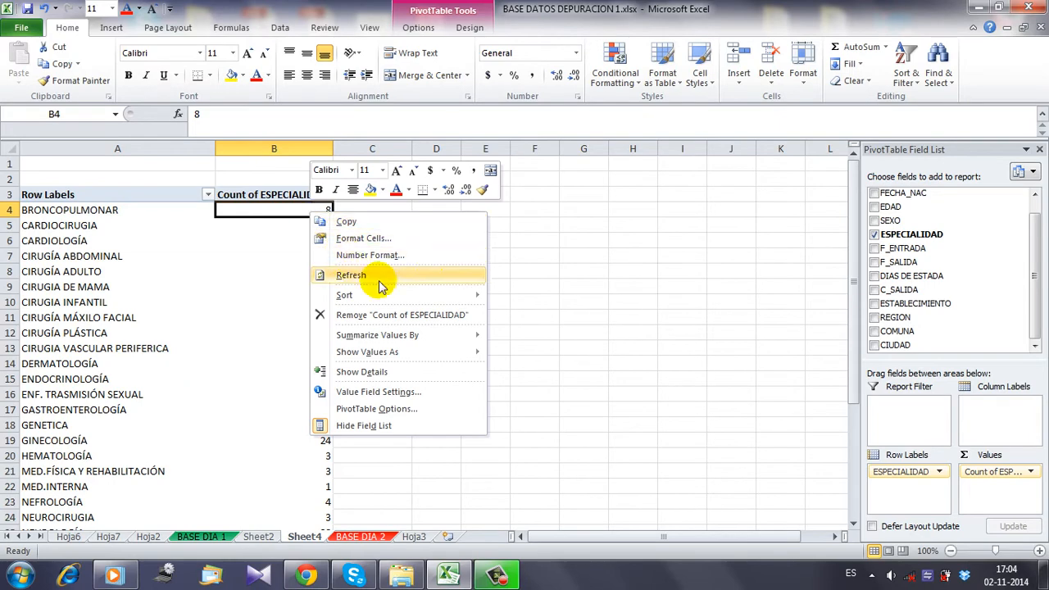
{"action": "mouse_move", "coordinate": [471, 295]}
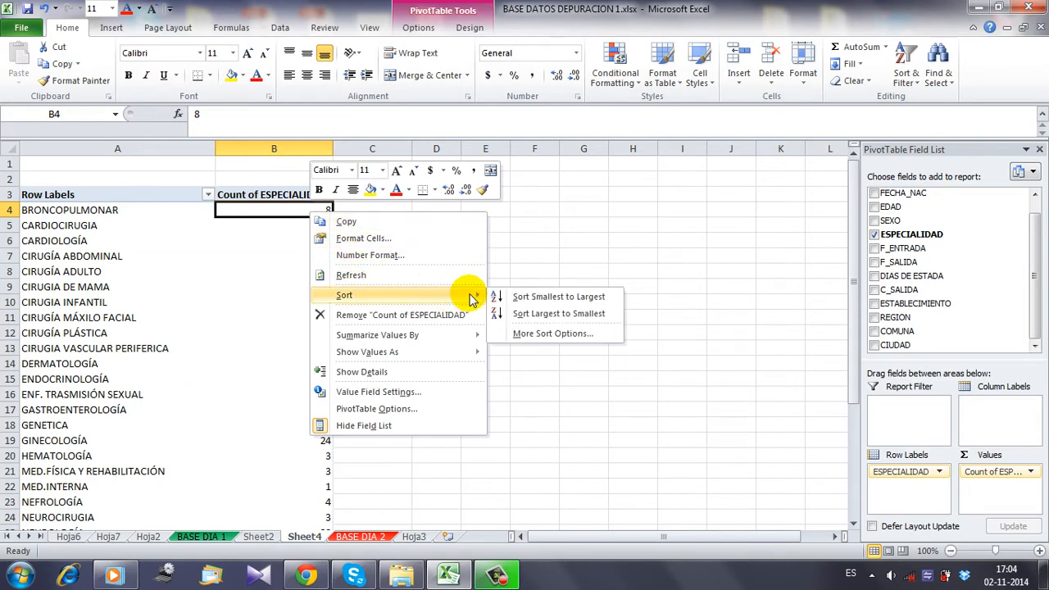
{"action": "left_click", "coordinate": [572, 319]}
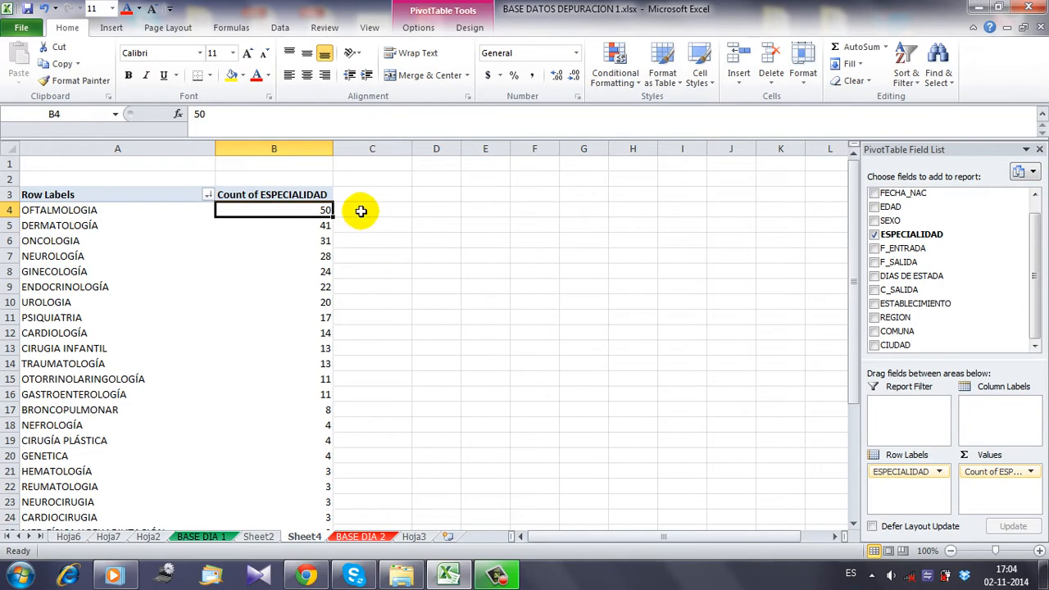
{"action": "scroll", "coordinate": [361, 212], "scroll_direction": "down", "scroll_amount": 7}
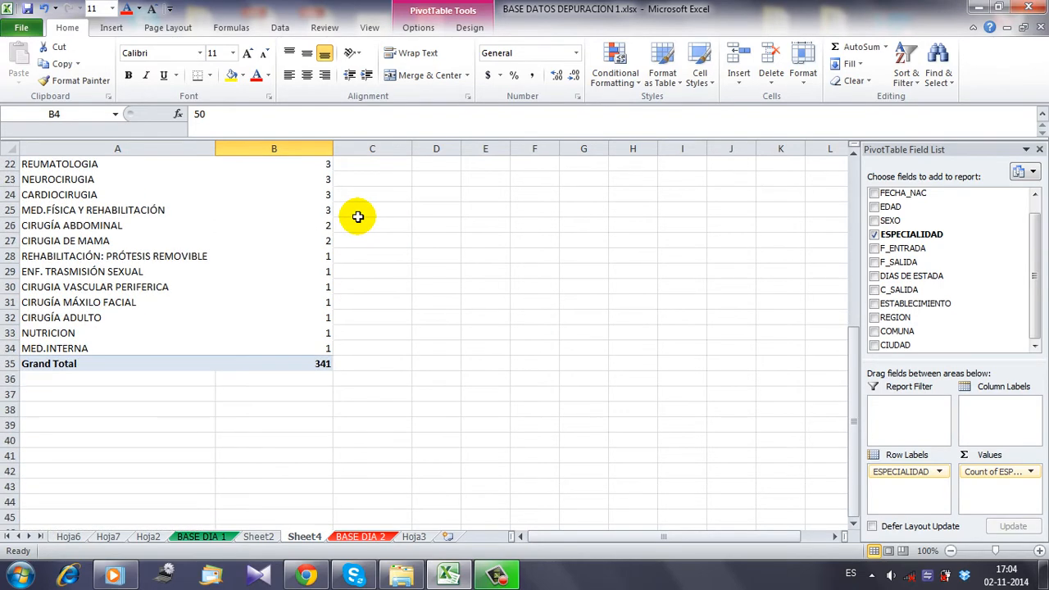
{"action": "scroll", "coordinate": [358, 216], "scroll_direction": "up", "scroll_amount": 7}
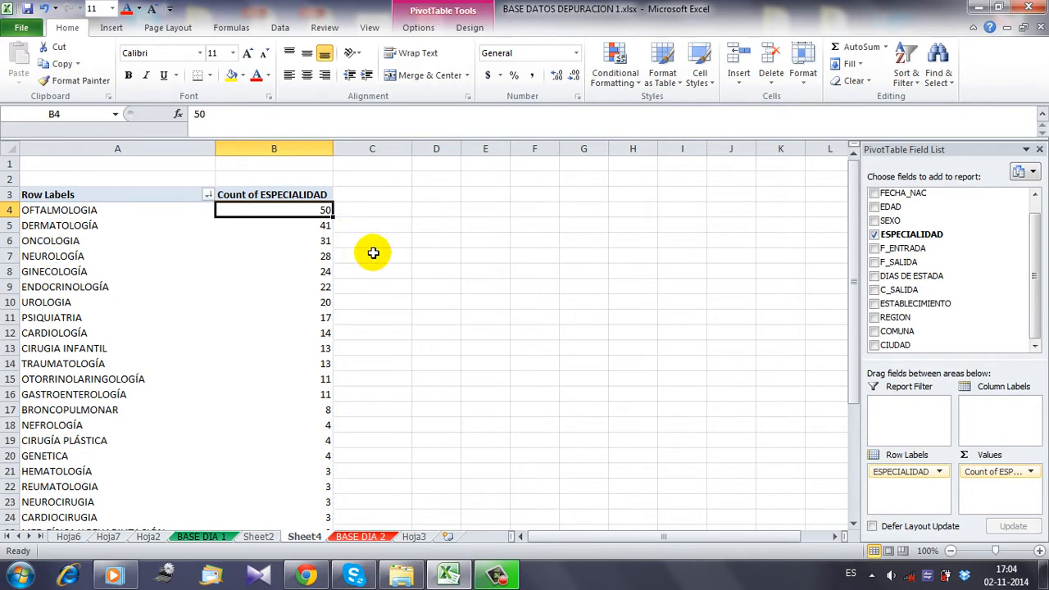
{"action": "scroll", "coordinate": [370, 252], "scroll_direction": "down", "scroll_amount": 4}
{"action": "scroll", "coordinate": [373, 252], "scroll_direction": "down", "scroll_amount": 1}
{"action": "scroll", "coordinate": [373, 252], "scroll_direction": "up", "scroll_amount": 5}
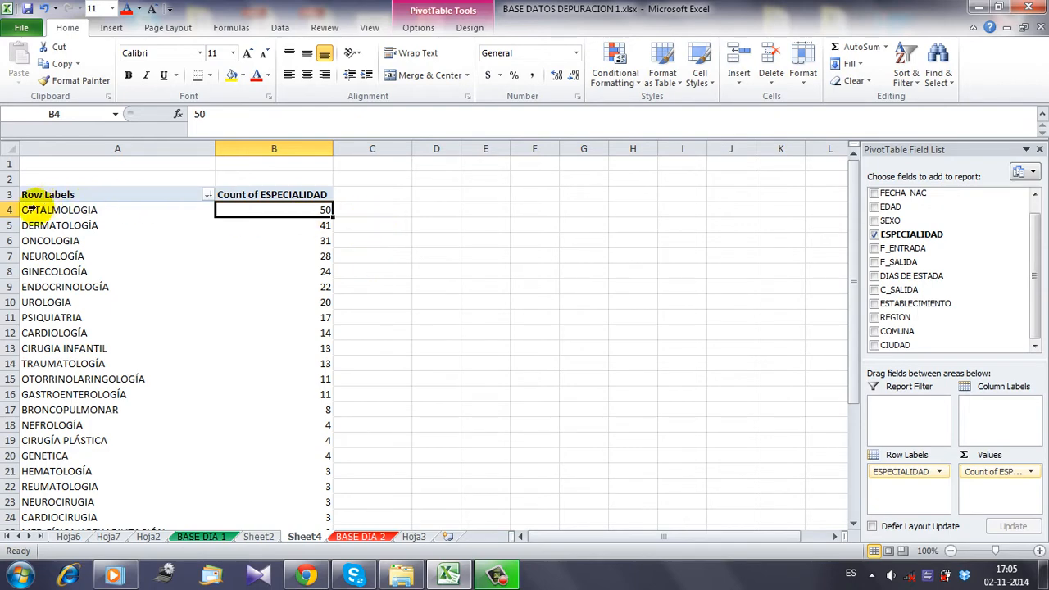
Step: Try an enlarged column chart of the specialty counts, then delete it
{"action": "left_click", "coordinate": [112, 27]}
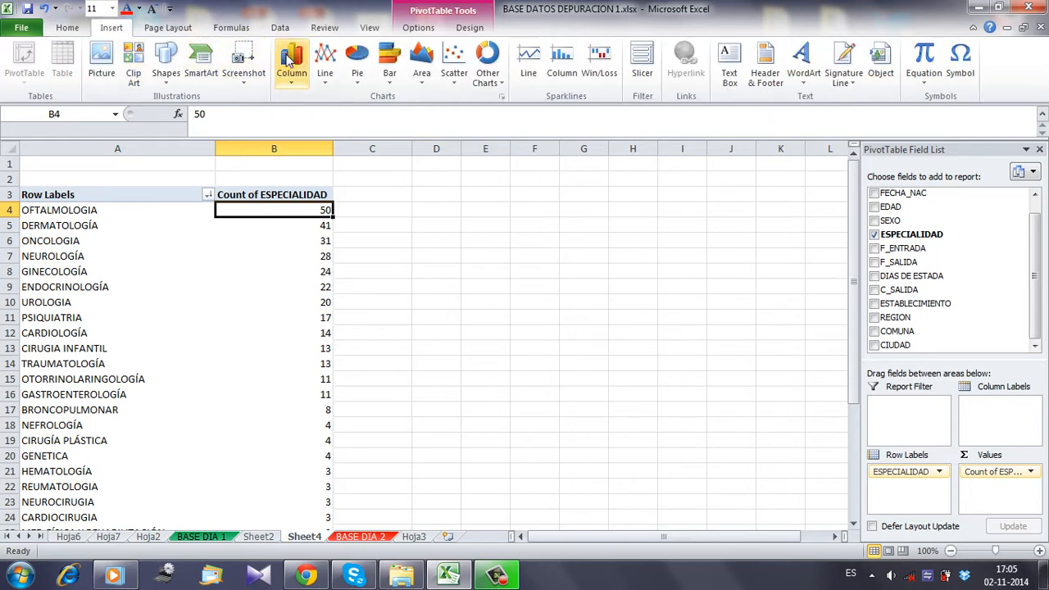
{"action": "left_click", "coordinate": [292, 66]}
{"action": "left_click", "coordinate": [297, 125]}
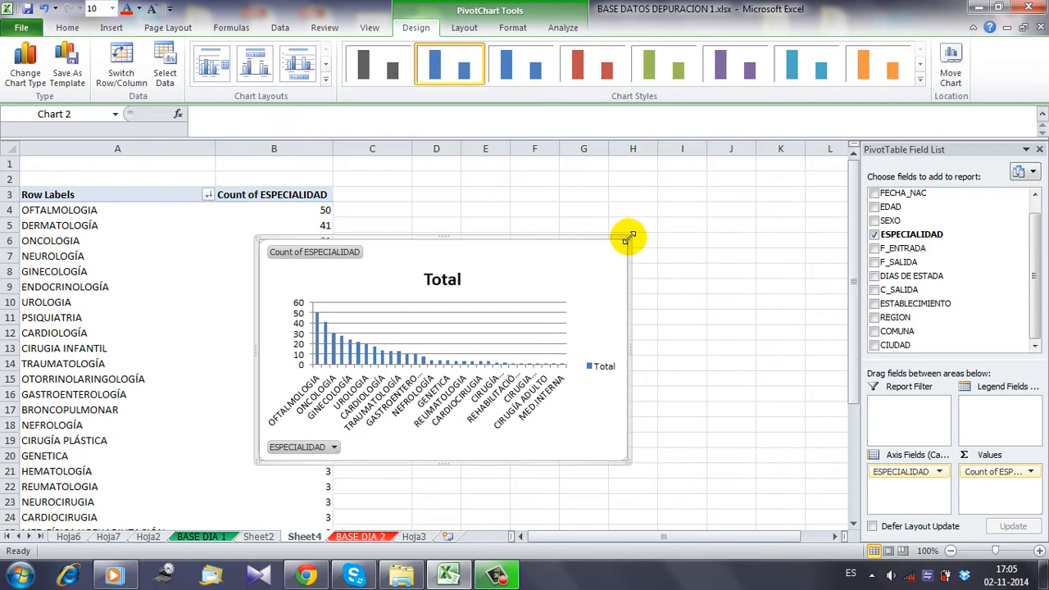
{"action": "left_click_drag", "start_coordinate": [629, 238], "coordinate": [727, 184]}
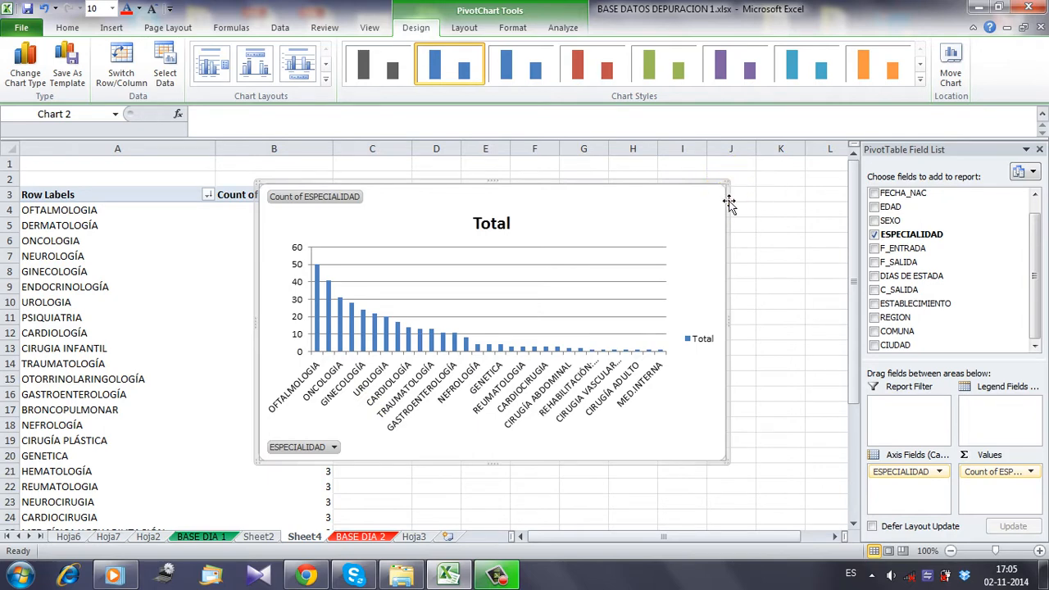
{"action": "key", "text": "Delete"}
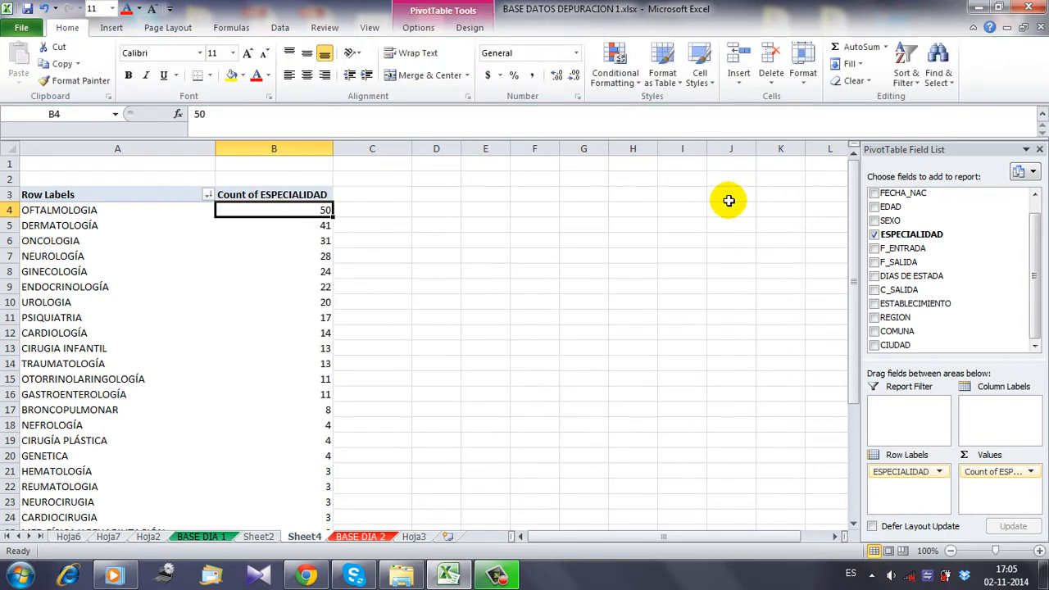
Step: Try showing the pivot table's ESPECIALIDAD count as % of Row Total
{"action": "left_click", "coordinate": [380, 209]}
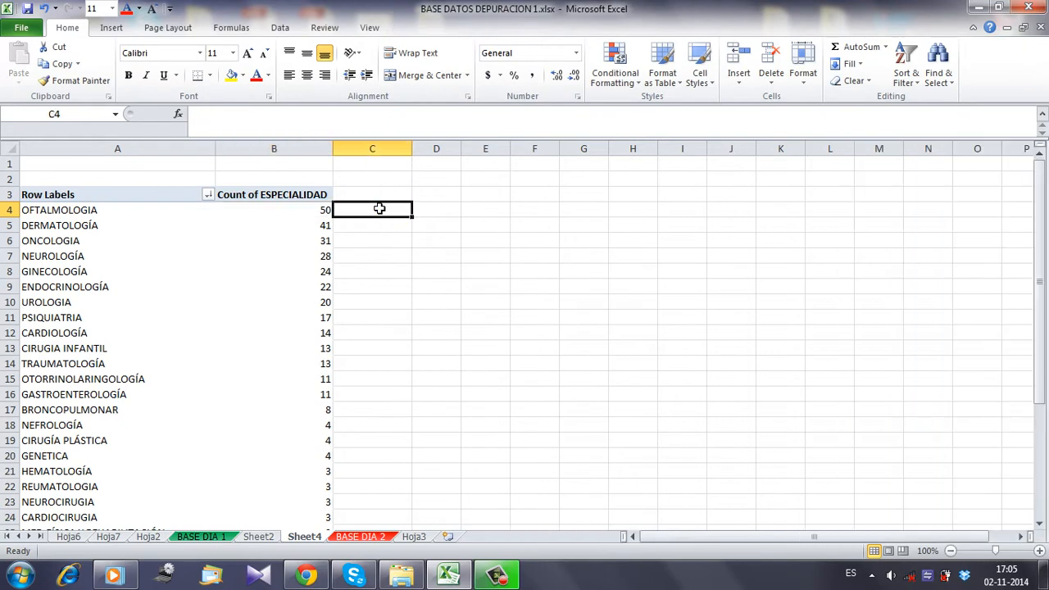
{"action": "left_click", "coordinate": [379, 209]}
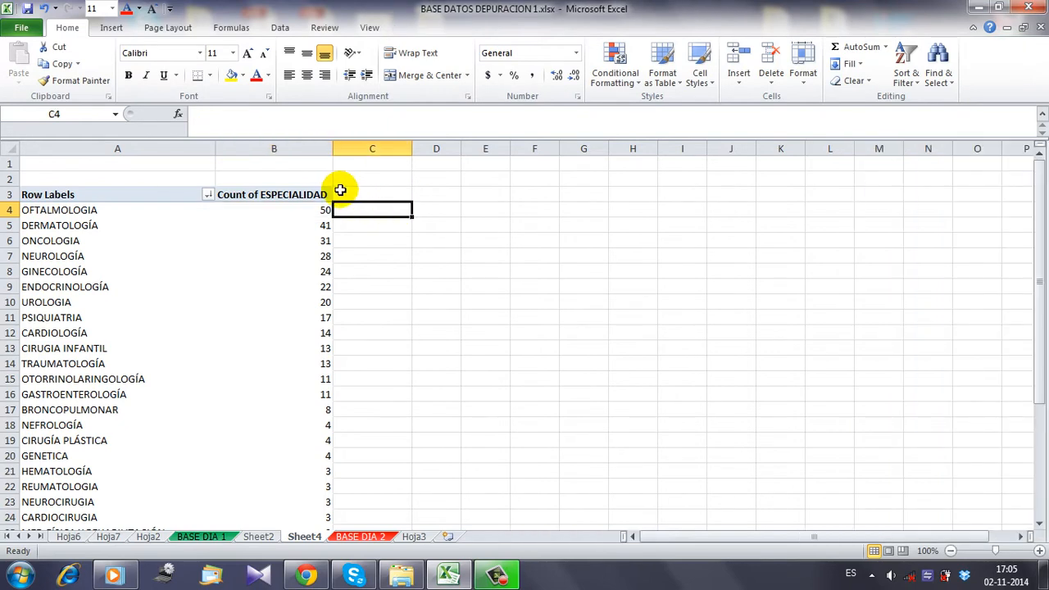
{"action": "left_click", "coordinate": [267, 225]}
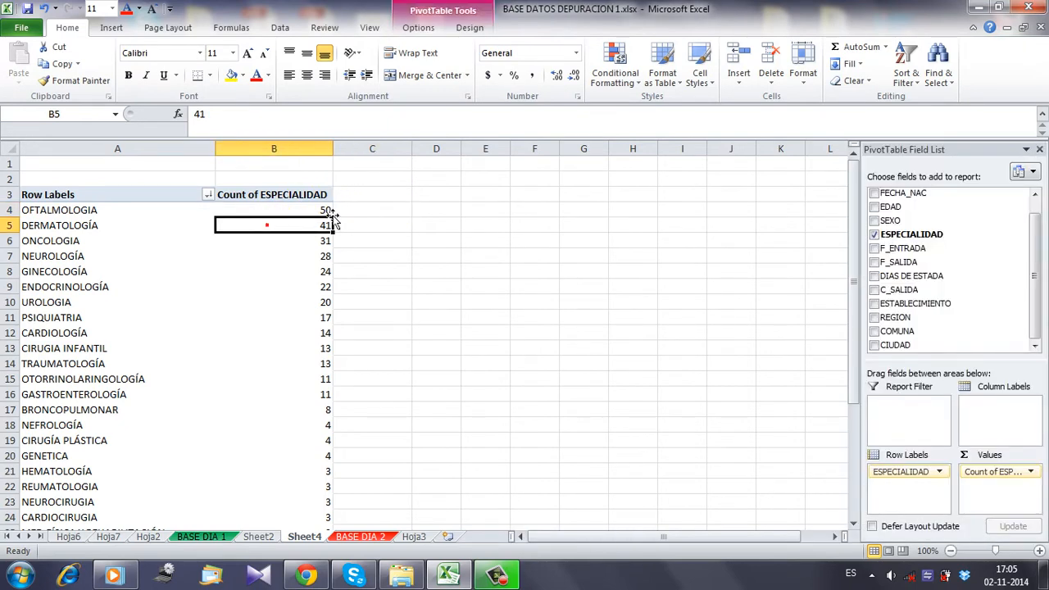
{"action": "left_click", "coordinate": [899, 237]}
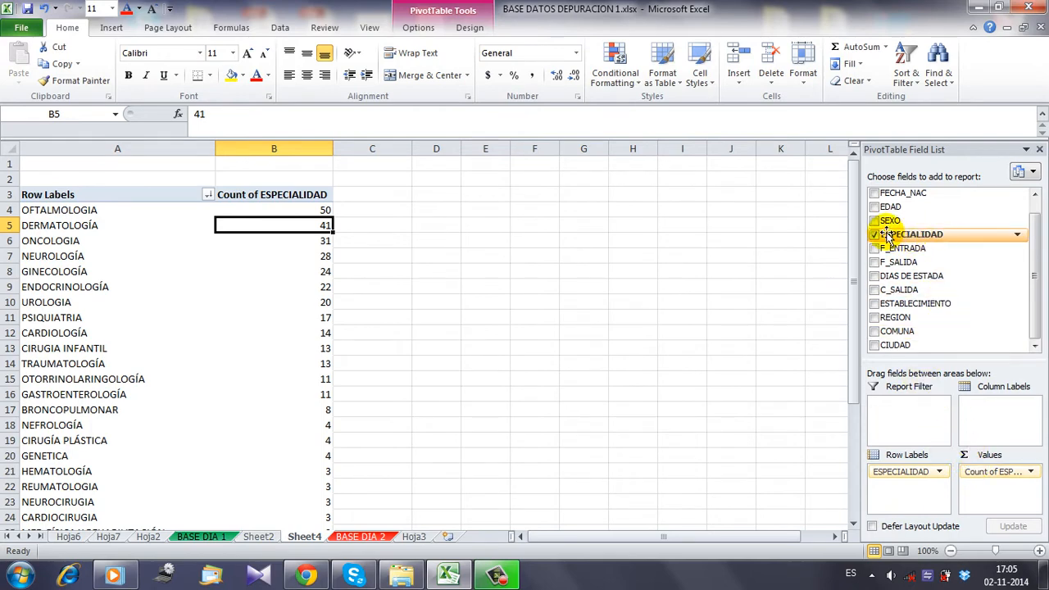
{"action": "left_click", "coordinate": [990, 472]}
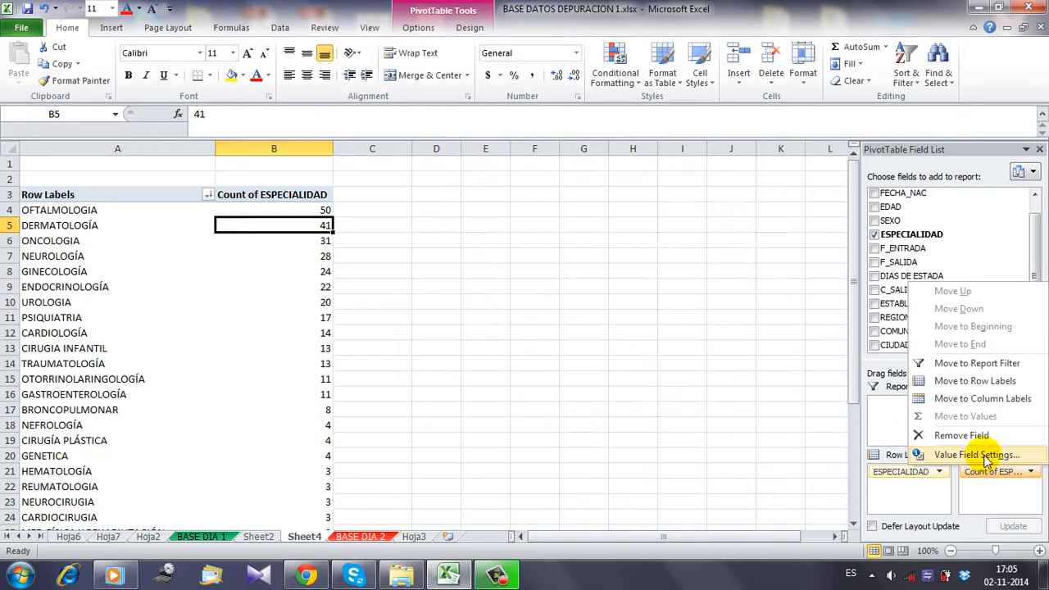
{"action": "left_click", "coordinate": [975, 455]}
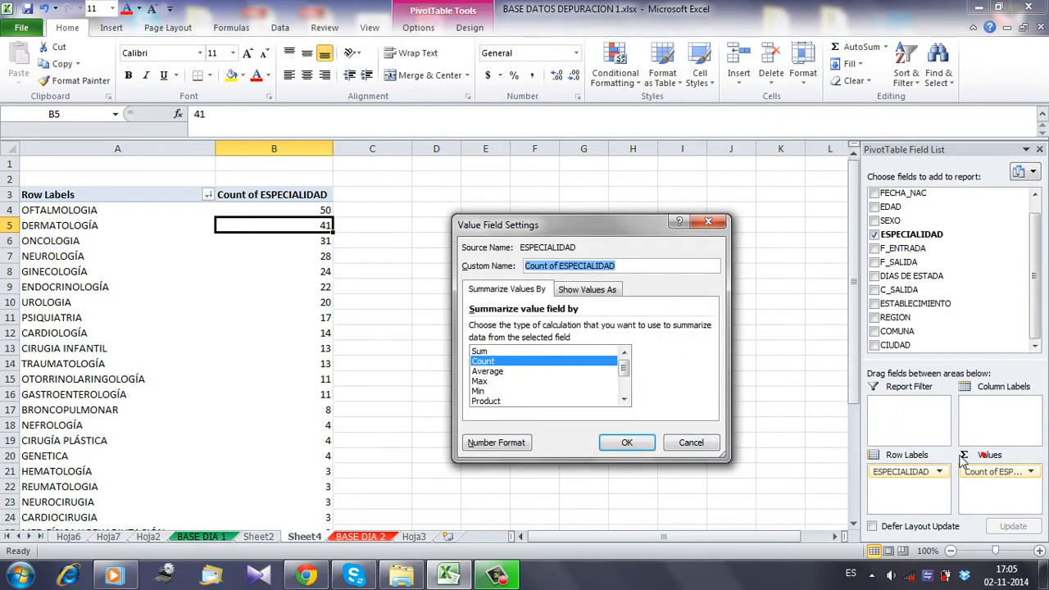
{"action": "left_click", "coordinate": [585, 288]}
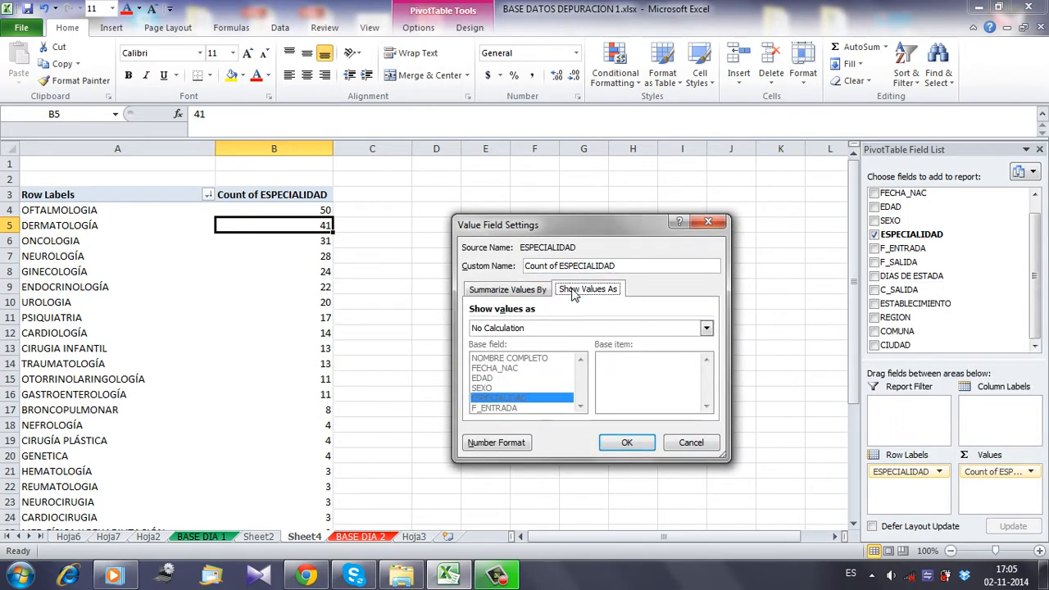
{"action": "left_click", "coordinate": [525, 327]}
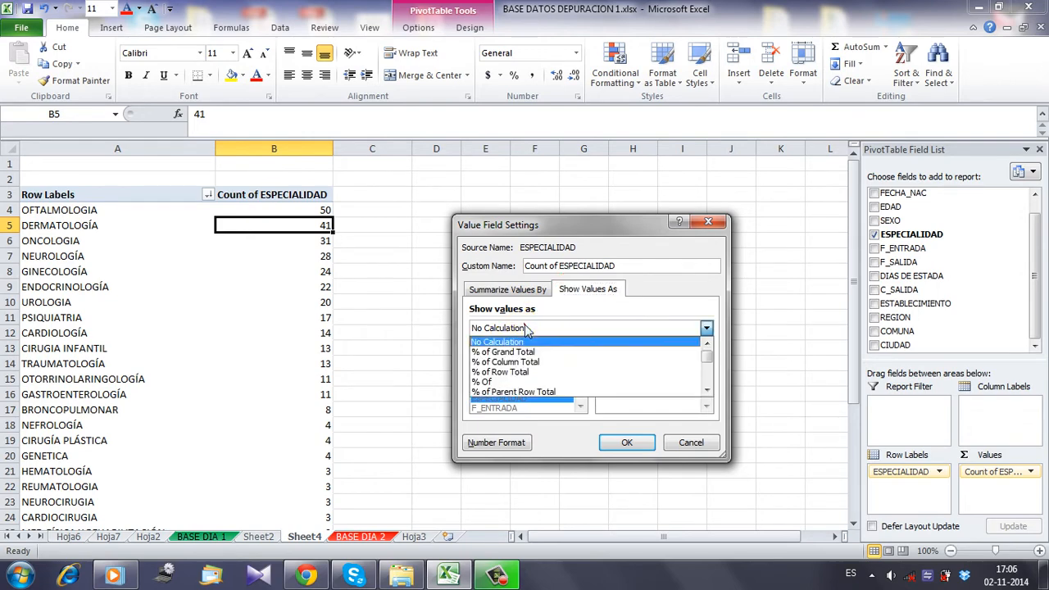
{"action": "left_click", "coordinate": [517, 372]}
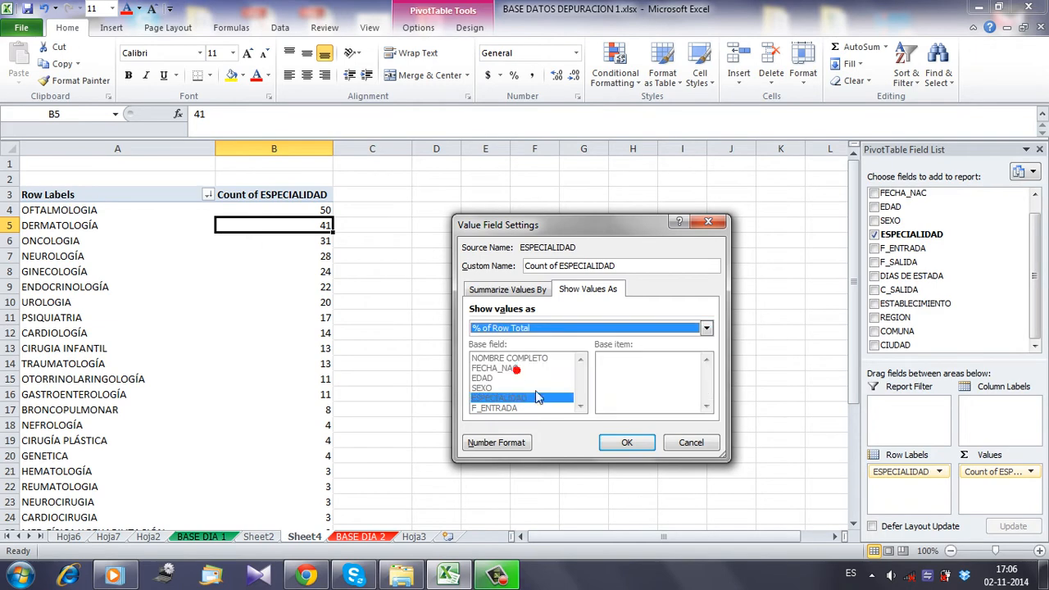
{"action": "left_click", "coordinate": [620, 441]}
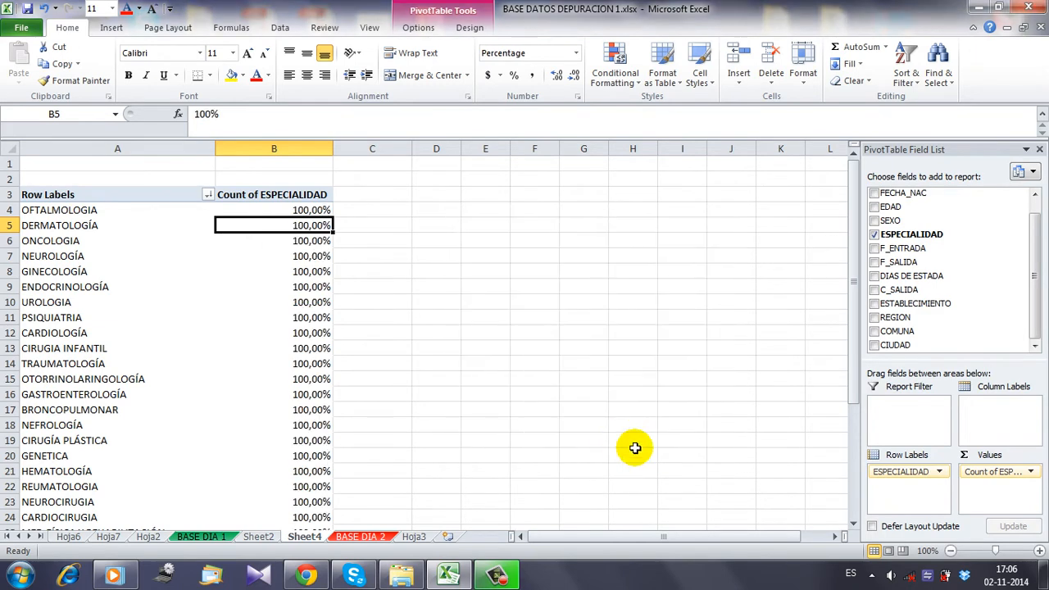
Step: Show the pivot table's ESPECIALIDAD count as % of Column Total and review the percentages down to the grand total
{"action": "left_click", "coordinate": [992, 474]}
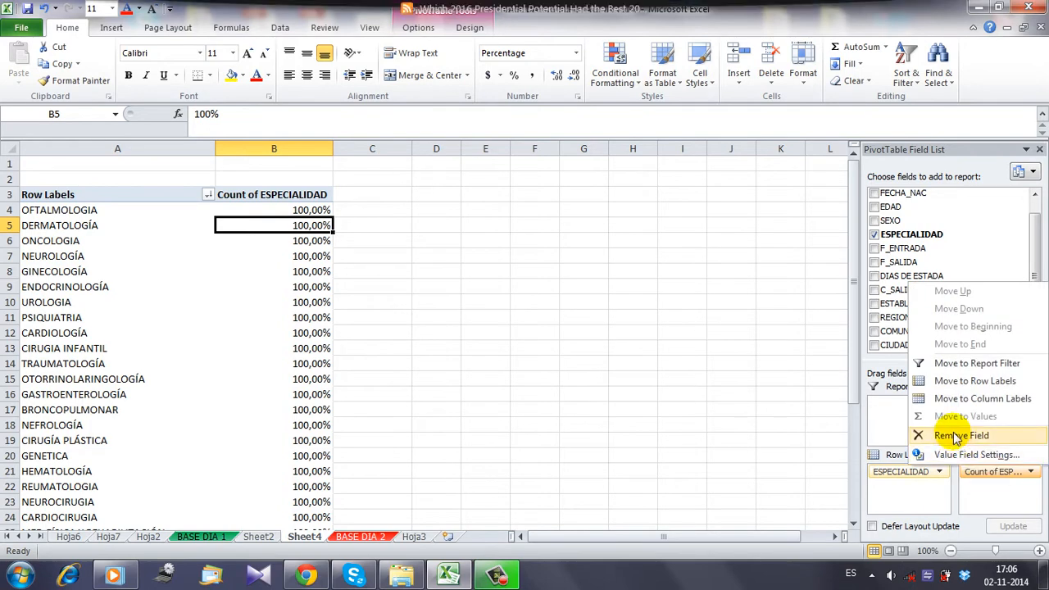
{"action": "left_click", "coordinate": [962, 456]}
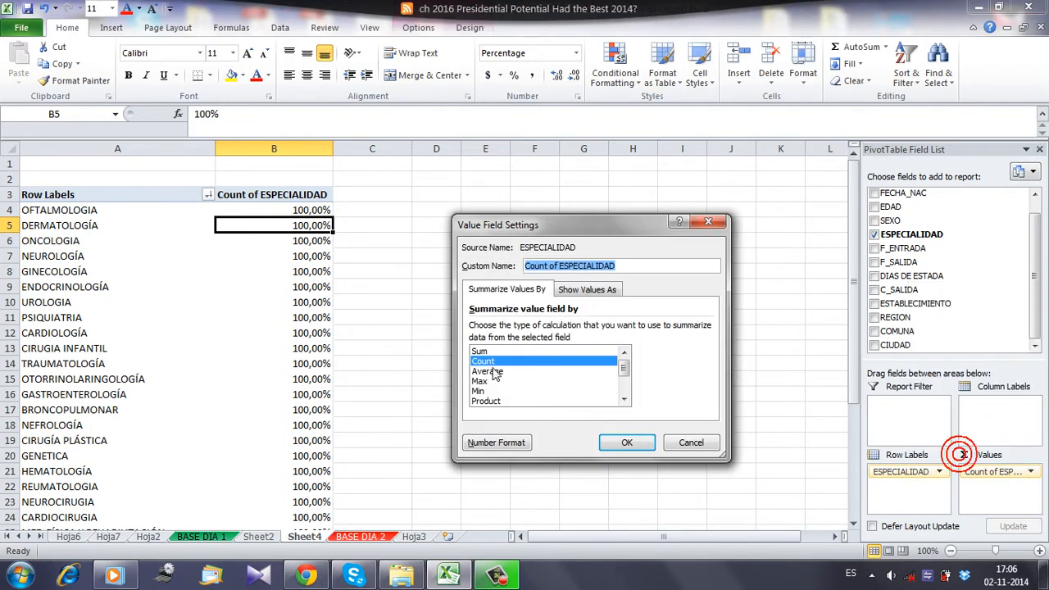
{"action": "left_click", "coordinate": [577, 294]}
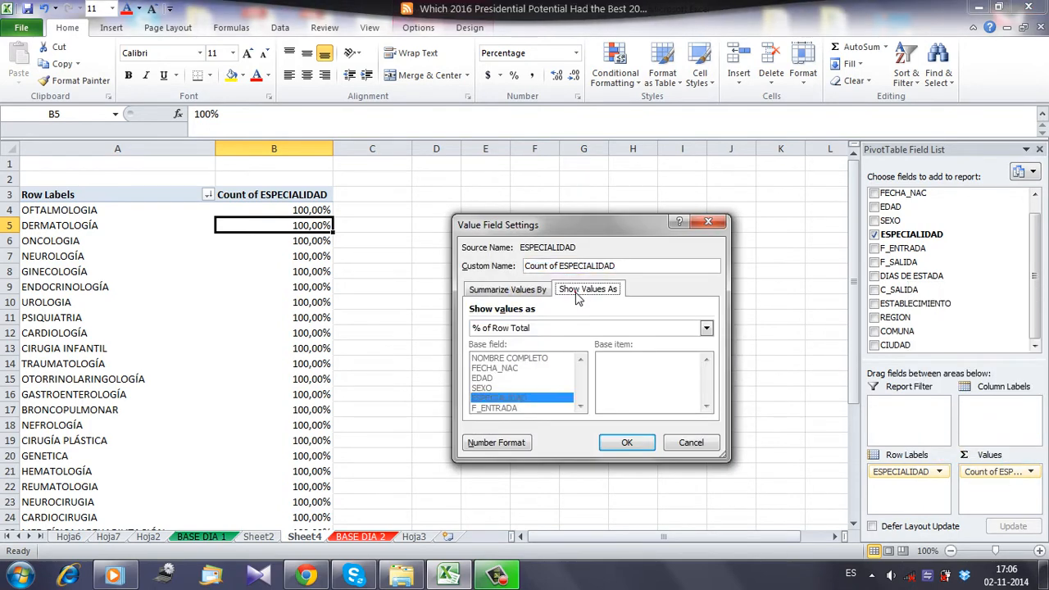
{"action": "left_click", "coordinate": [513, 328]}
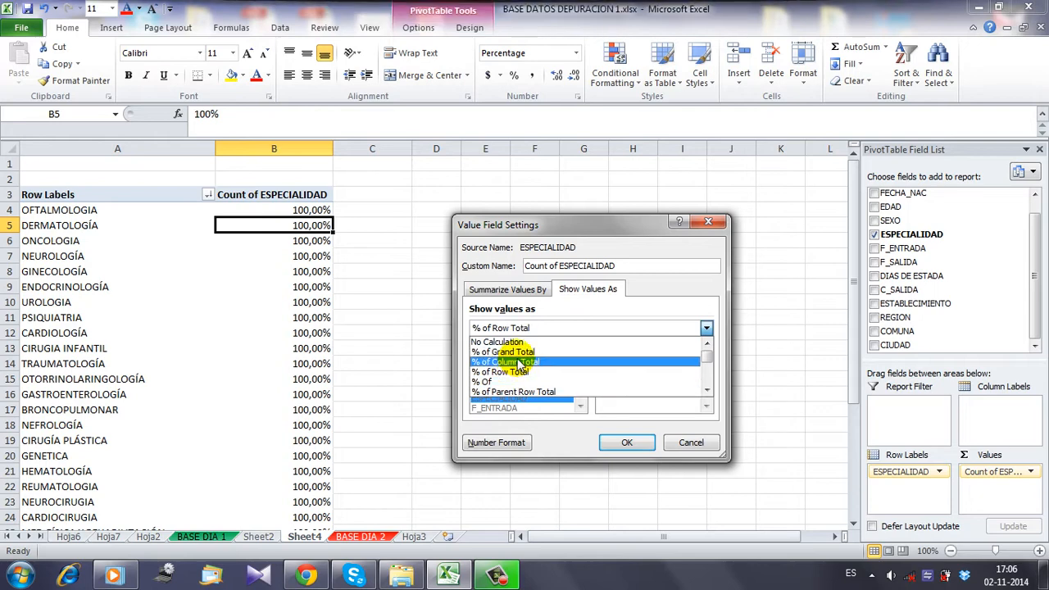
{"action": "left_click", "coordinate": [519, 364]}
{"action": "left_click", "coordinate": [626, 443]}
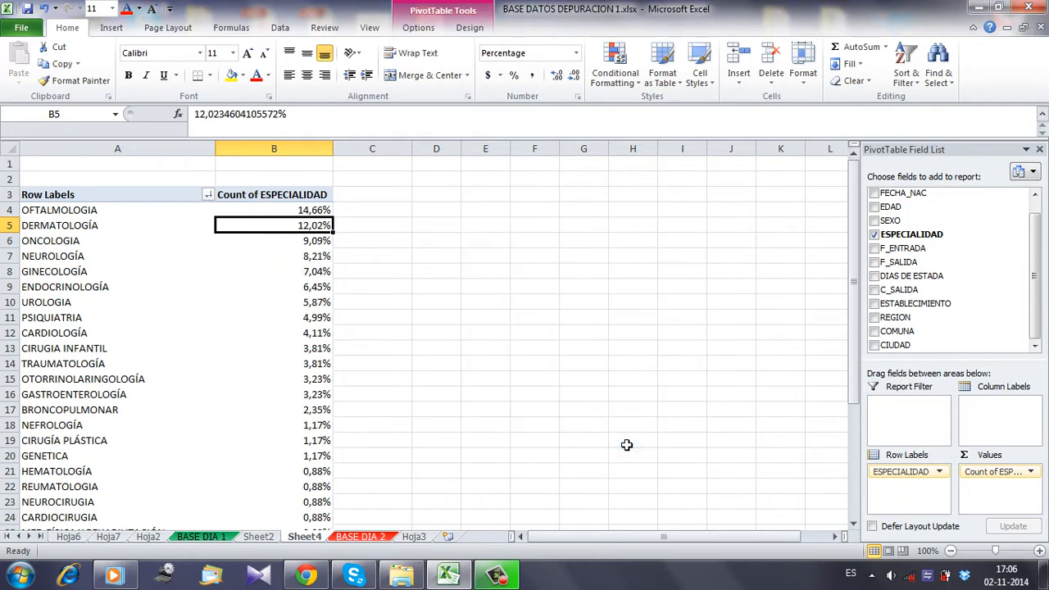
{"action": "scroll", "coordinate": [350, 290], "scroll_direction": "down", "scroll_amount": 4}
{"action": "scroll", "coordinate": [349, 289], "scroll_direction": "down", "scroll_amount": 2}
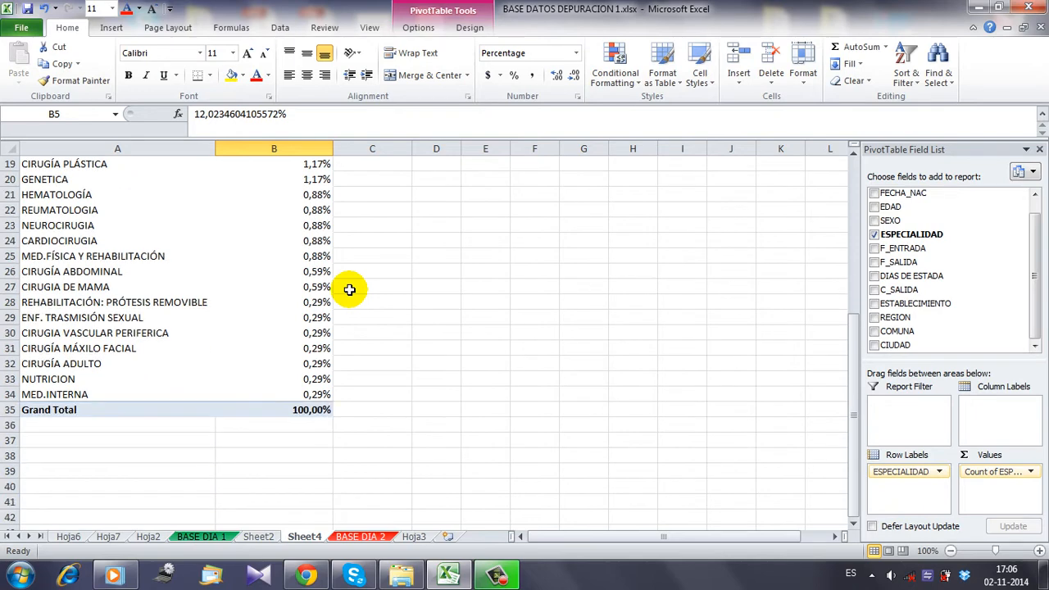
Step: Try a column chart of the specialty percentages, enlarged and repositioned next to the pivot table, then delete it
{"action": "scroll", "coordinate": [348, 288], "scroll_direction": "up", "scroll_amount": 6}
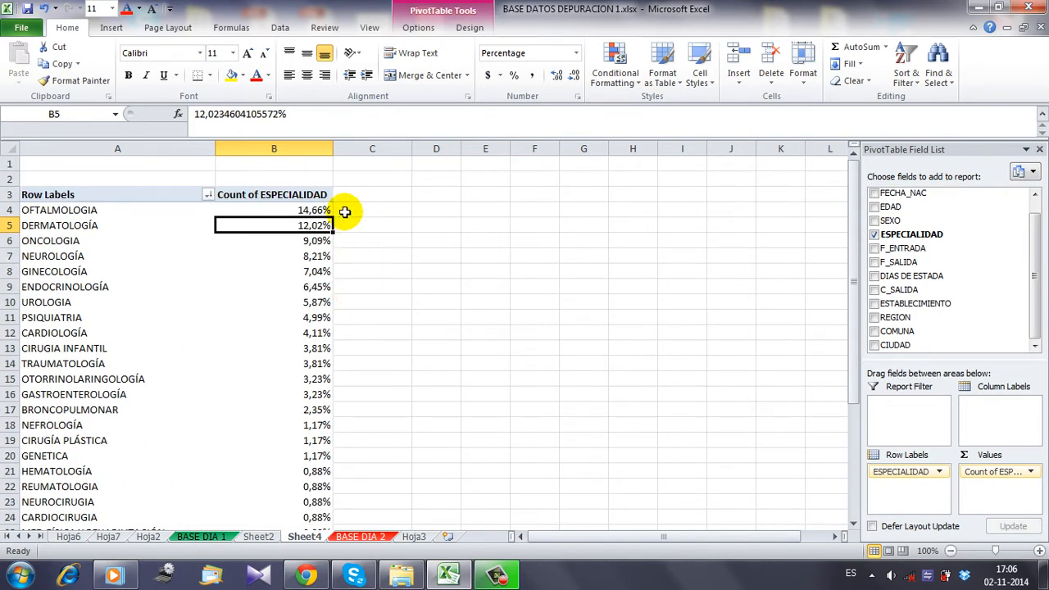
{"action": "scroll", "coordinate": [346, 212], "scroll_direction": "down", "scroll_amount": 7}
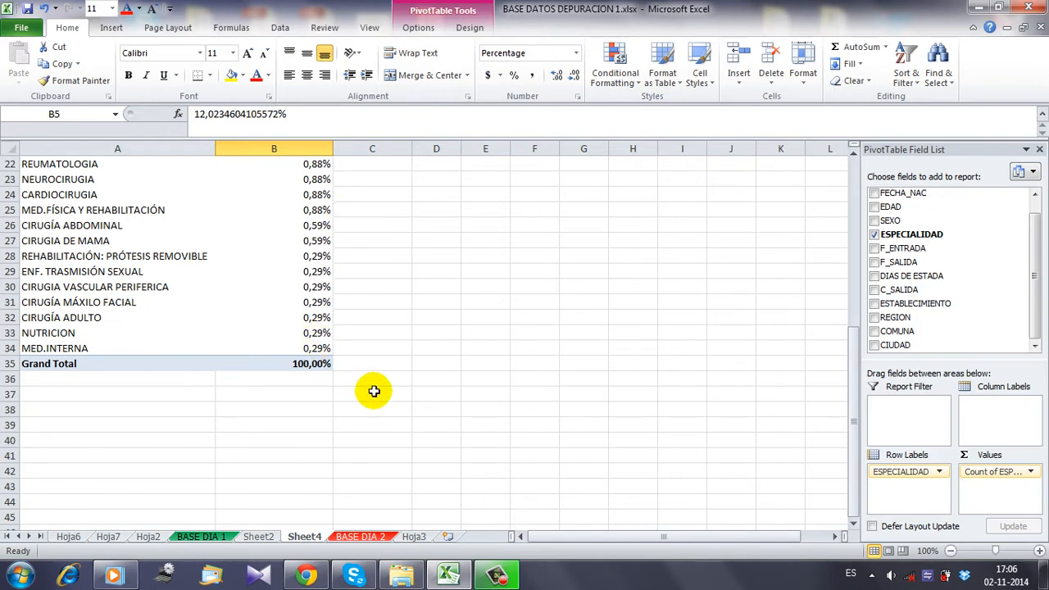
{"action": "scroll", "coordinate": [373, 391], "scroll_direction": "up", "scroll_amount": 7}
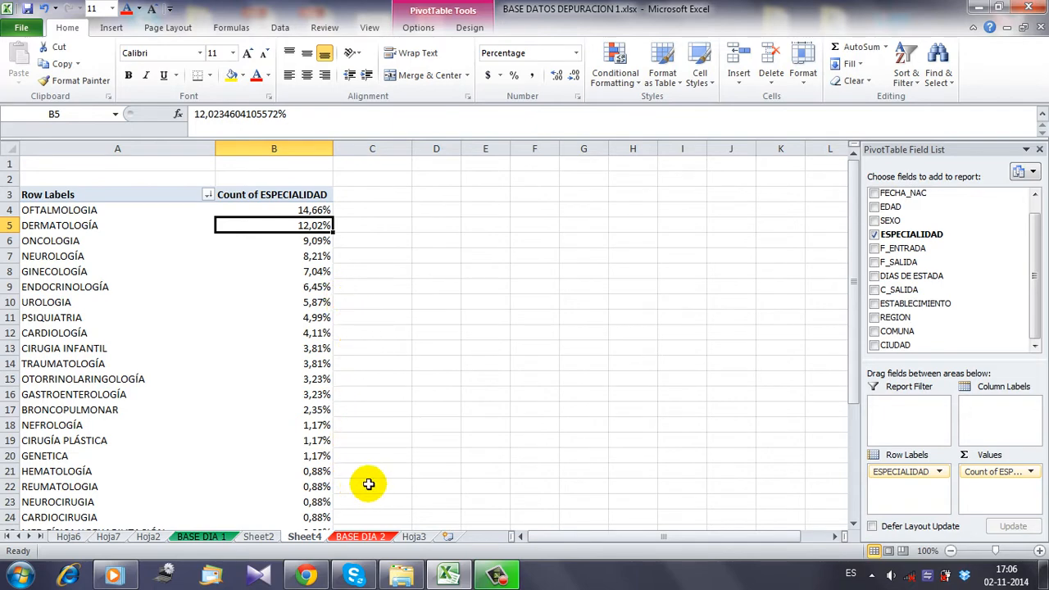
{"action": "left_click", "coordinate": [72, 209]}
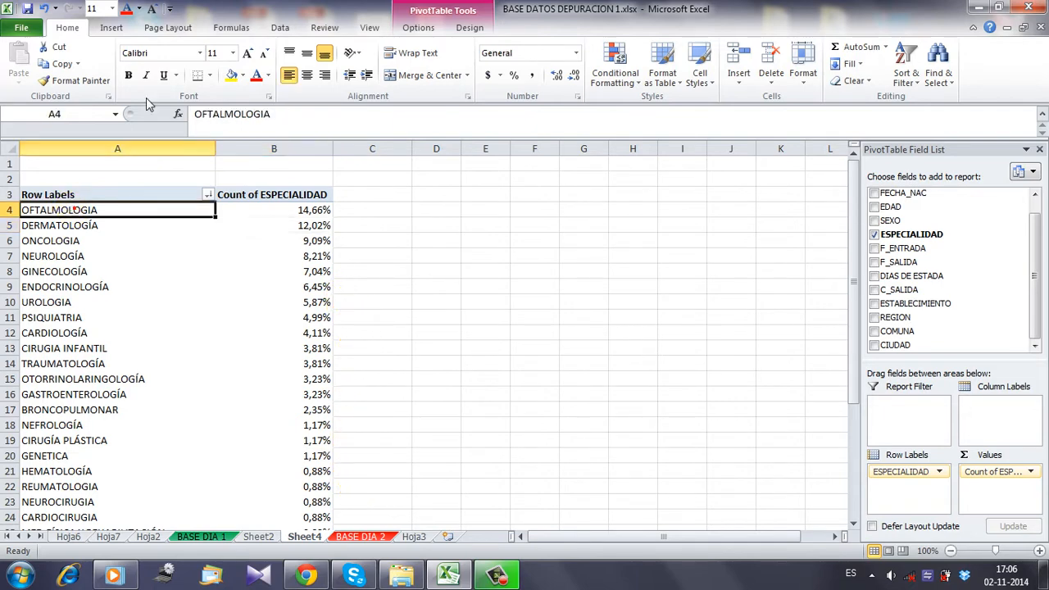
{"action": "left_click", "coordinate": [113, 28]}
{"action": "left_click", "coordinate": [292, 61]}
{"action": "left_click", "coordinate": [297, 125]}
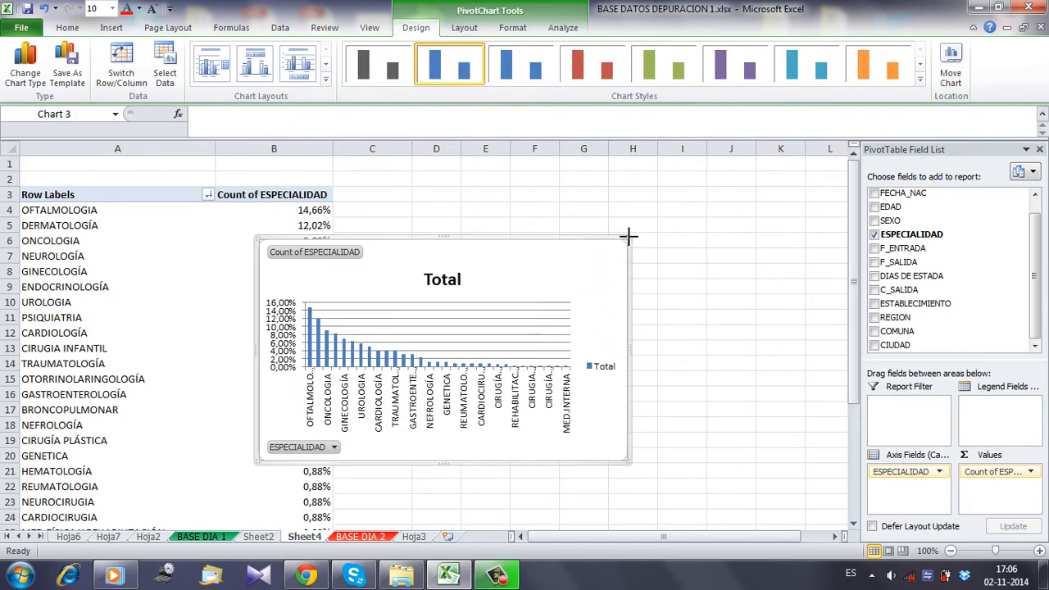
{"action": "left_click_drag", "start_coordinate": [628, 237], "coordinate": [799, 184]}
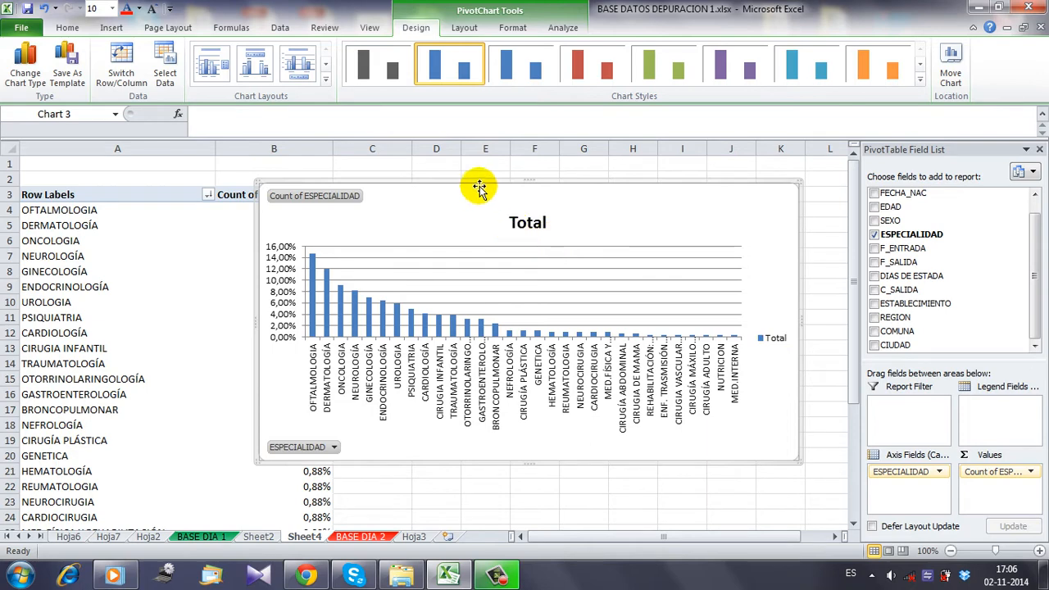
{"action": "left_click_drag", "start_coordinate": [479, 179], "coordinate": [570, 178]}
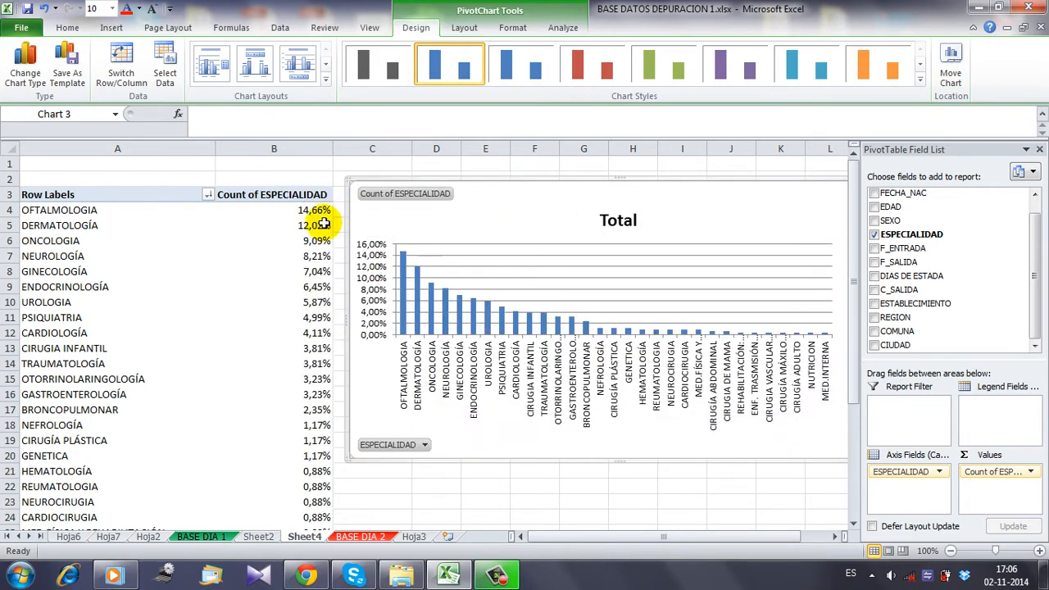
{"action": "mouse_move", "coordinate": [321, 276]}
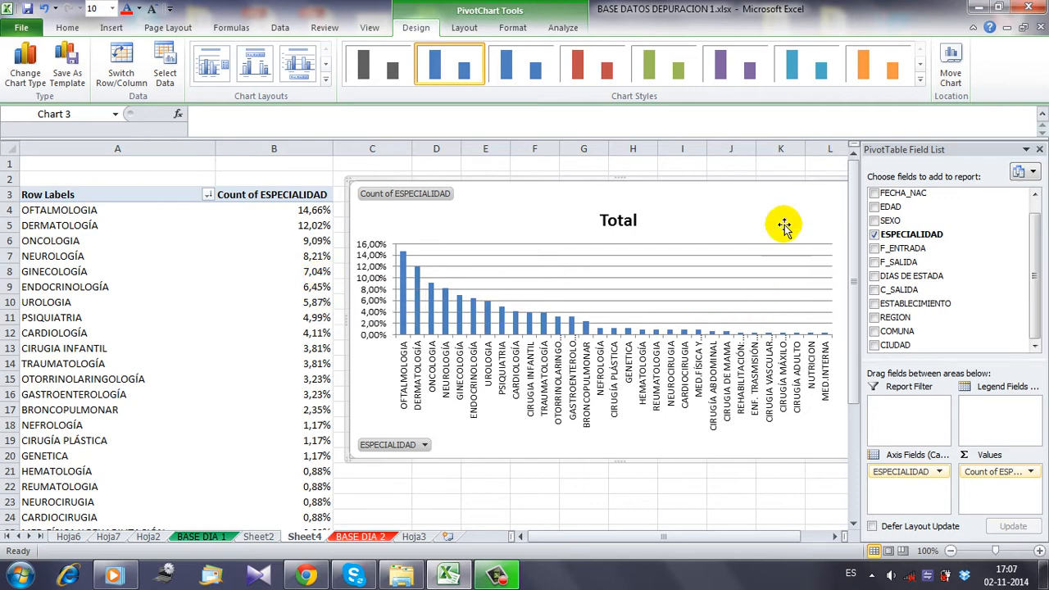
{"action": "left_click_drag", "start_coordinate": [783, 178], "coordinate": [724, 201]}
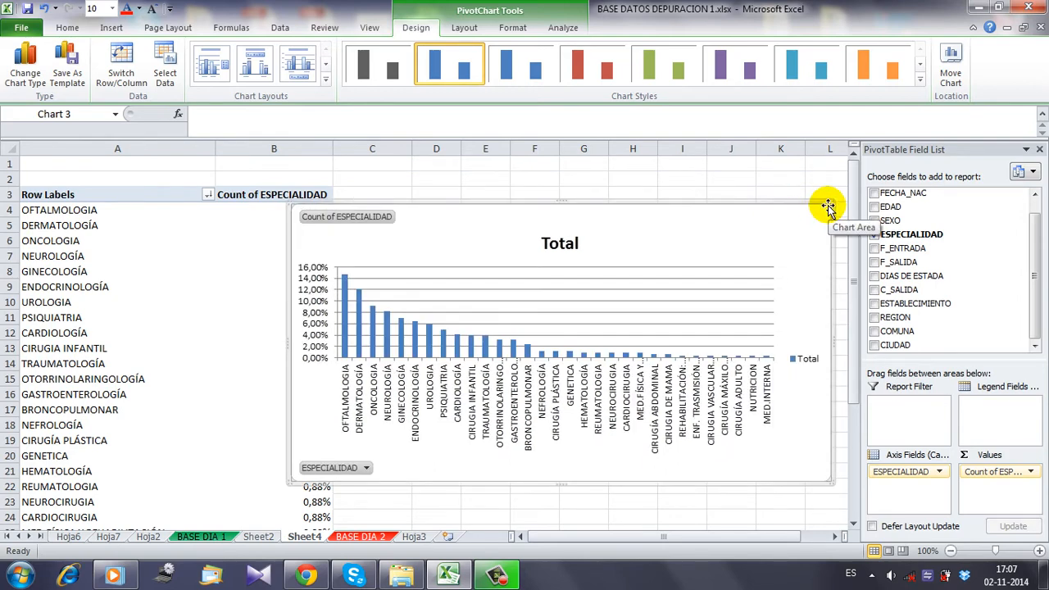
{"action": "key", "text": "Delete"}
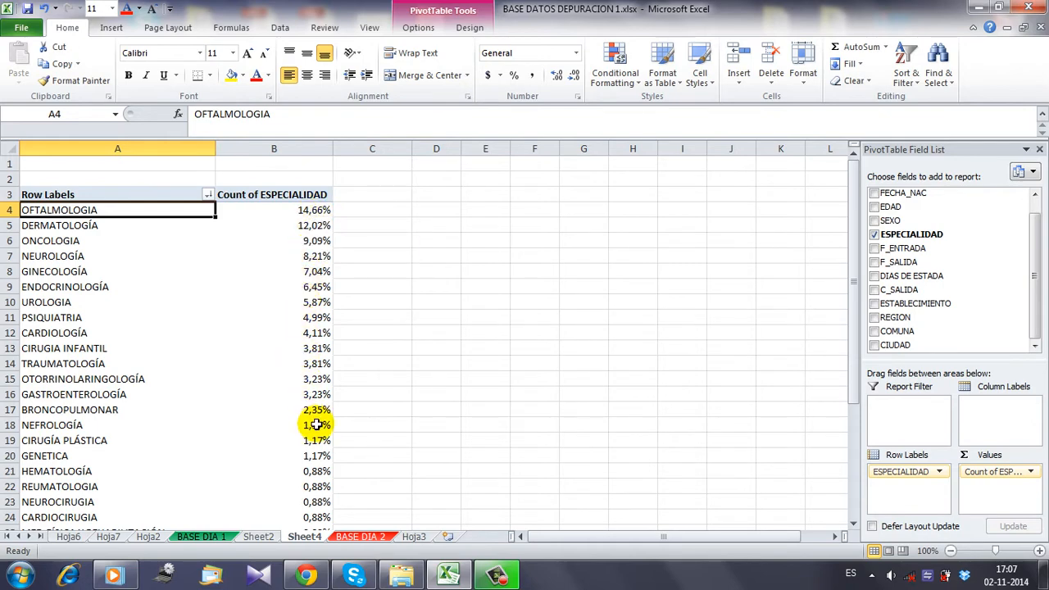
Step: Set the pivot table's ESPECIALIDAD count to show values with No Calculation
{"action": "scroll", "coordinate": [317, 425], "scroll_direction": "down", "scroll_amount": 1}
{"action": "scroll", "coordinate": [316, 425], "scroll_direction": "up", "scroll_amount": 1}
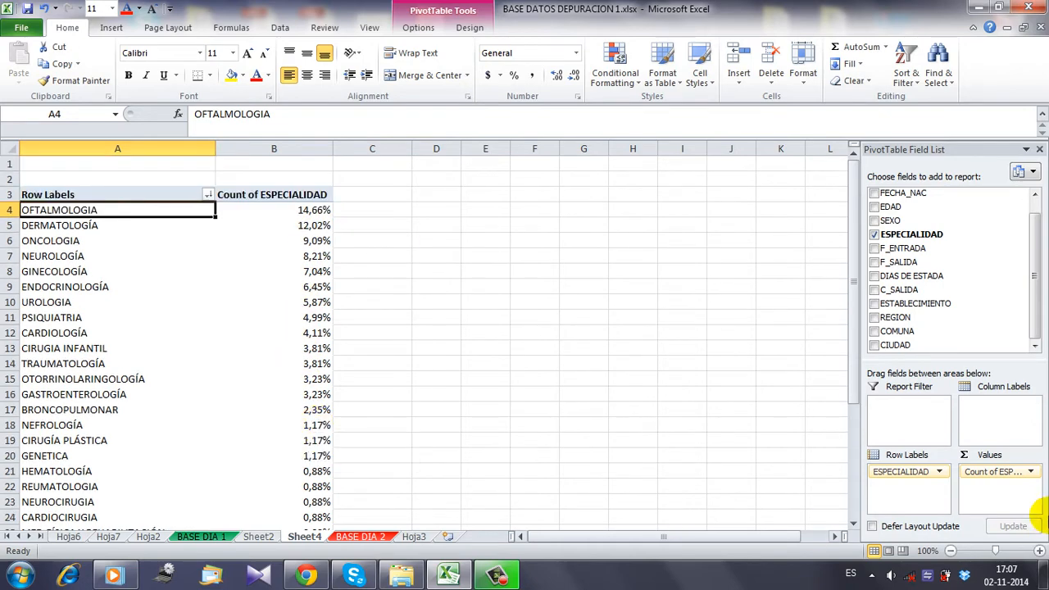
{"action": "left_click", "coordinate": [994, 472]}
{"action": "left_click", "coordinate": [972, 457]}
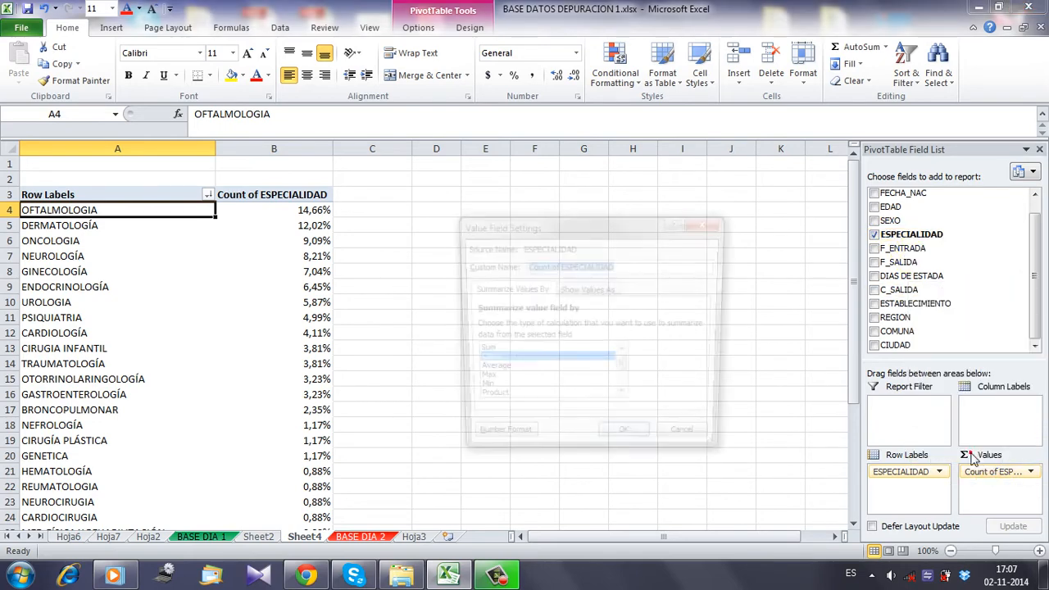
{"action": "left_click", "coordinate": [579, 297]}
{"action": "left_click", "coordinate": [514, 329]}
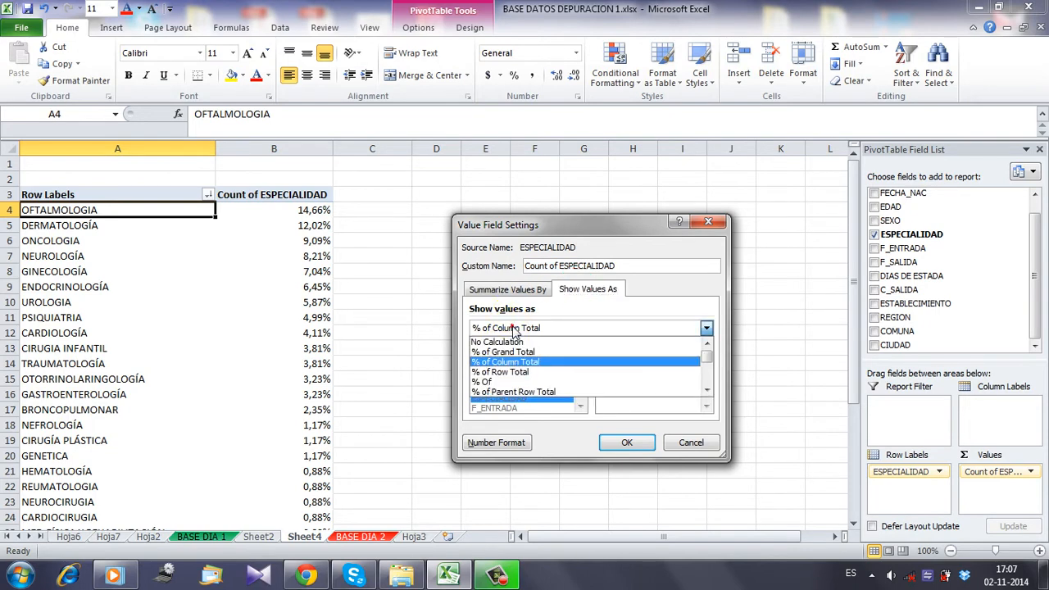
{"action": "left_click", "coordinate": [512, 343]}
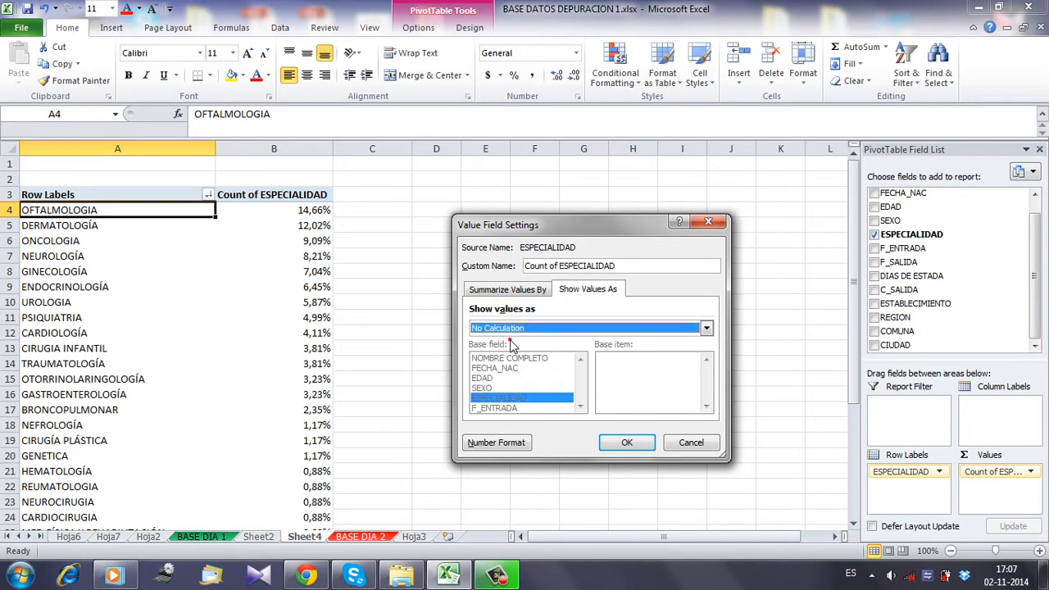
{"action": "left_click", "coordinate": [629, 444]}
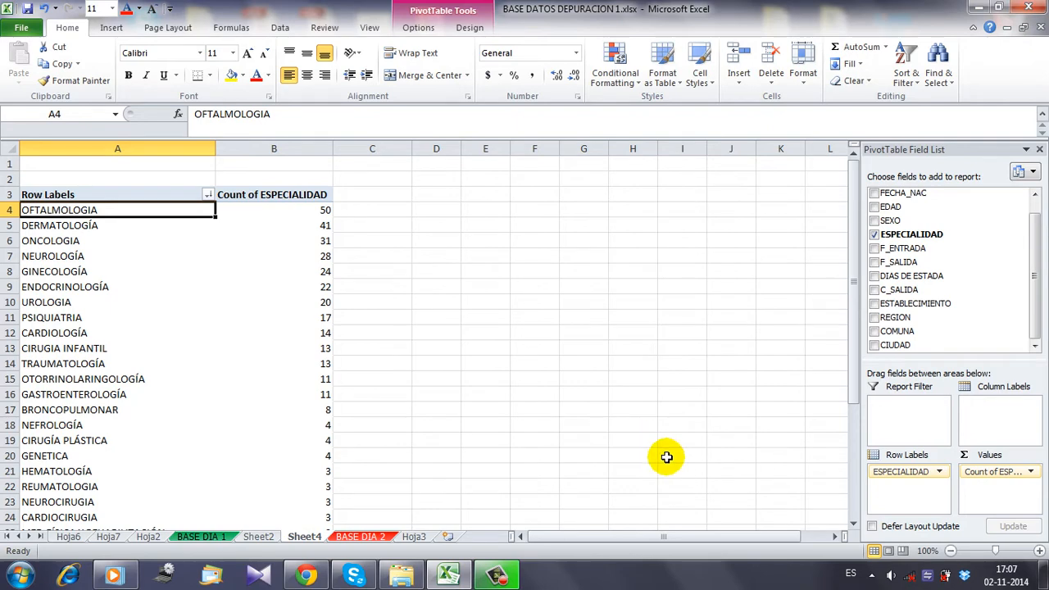
Step: Add a second ESPECIALIDAD count to the pivot values, shown as % of Column Total, and narrow columns B and C
{"action": "left_click_drag", "start_coordinate": [890, 233], "coordinate": [982, 489]}
{"action": "left_click", "coordinate": [984, 489]}
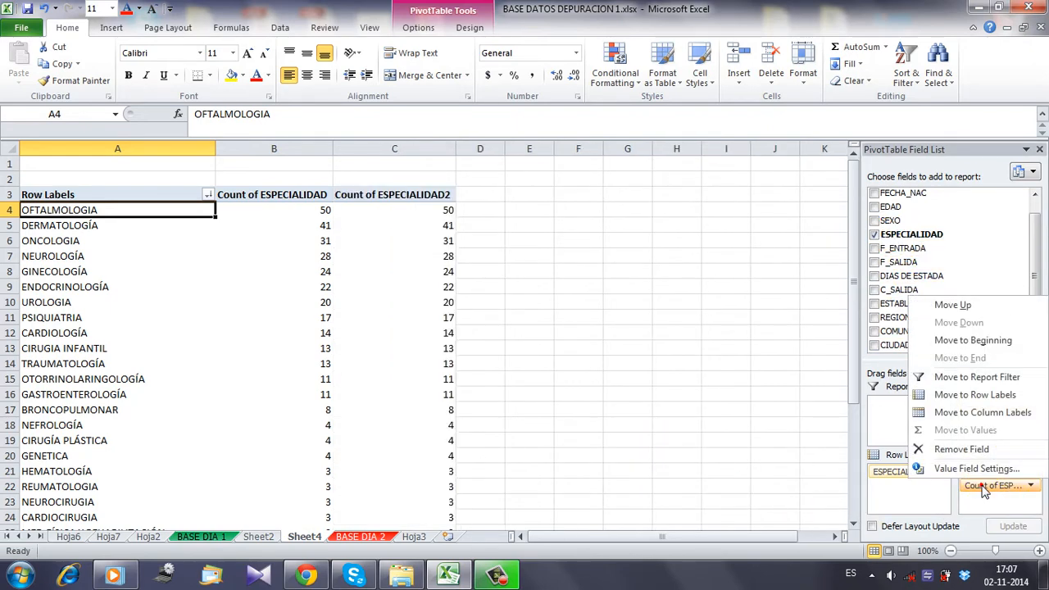
{"action": "left_click", "coordinate": [970, 473]}
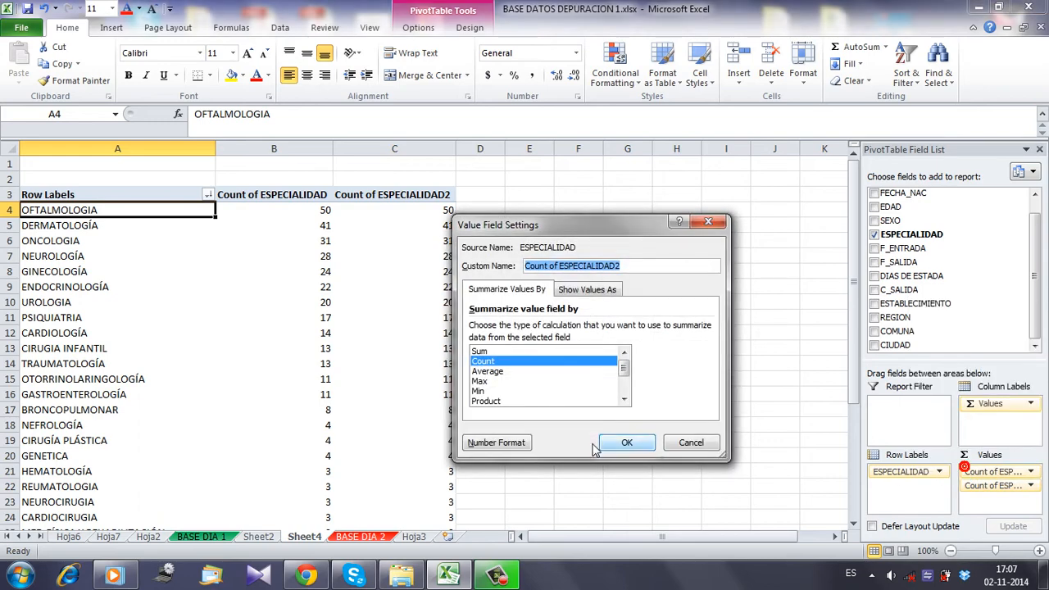
{"action": "left_click", "coordinate": [595, 291]}
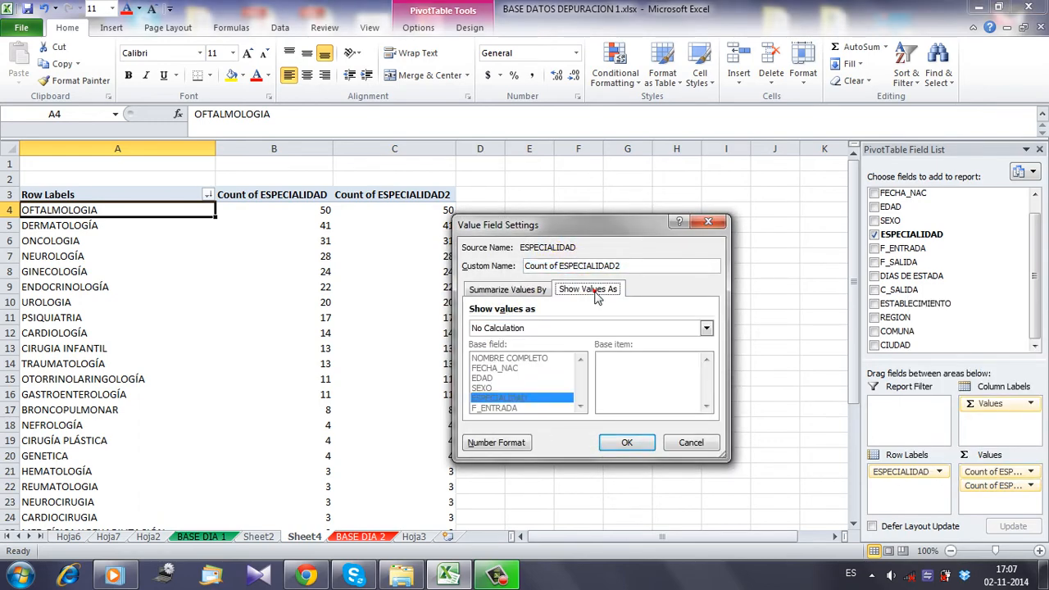
{"action": "left_click", "coordinate": [512, 328]}
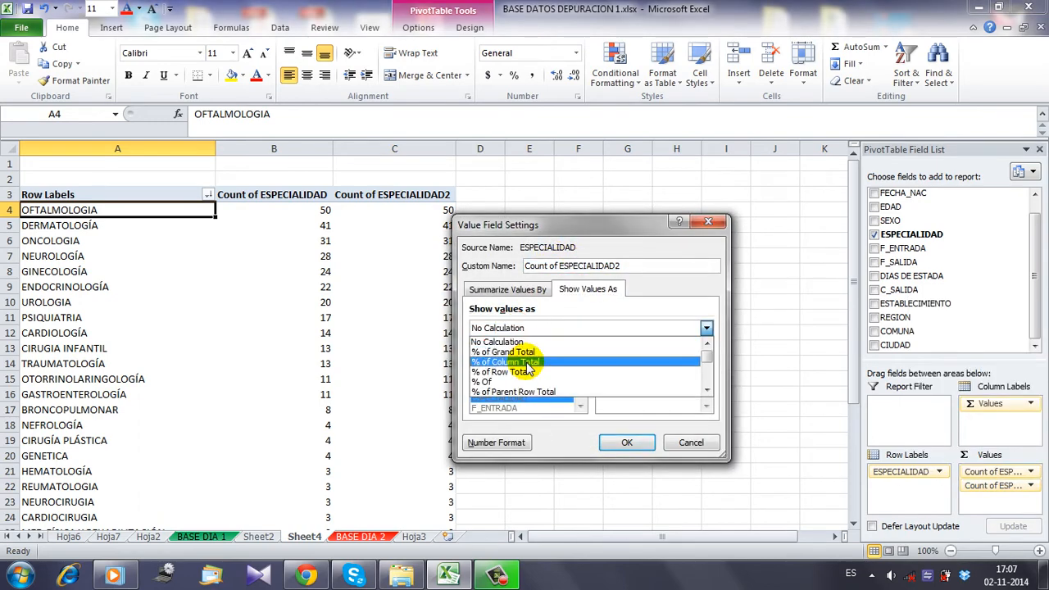
{"action": "left_click", "coordinate": [527, 362]}
{"action": "left_click", "coordinate": [617, 444]}
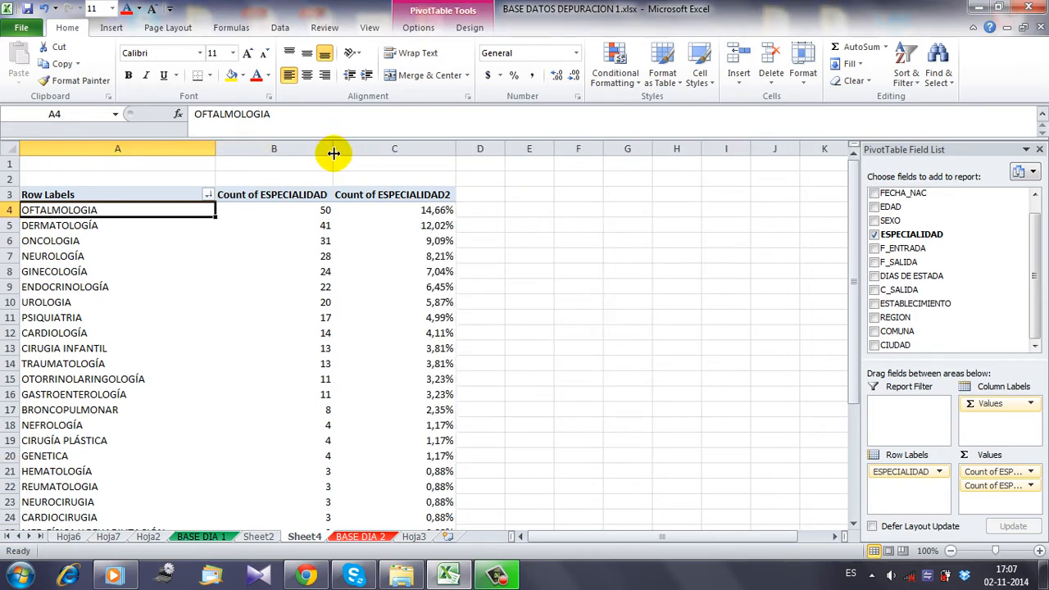
{"action": "left_click_drag", "start_coordinate": [333, 149], "coordinate": [279, 147]}
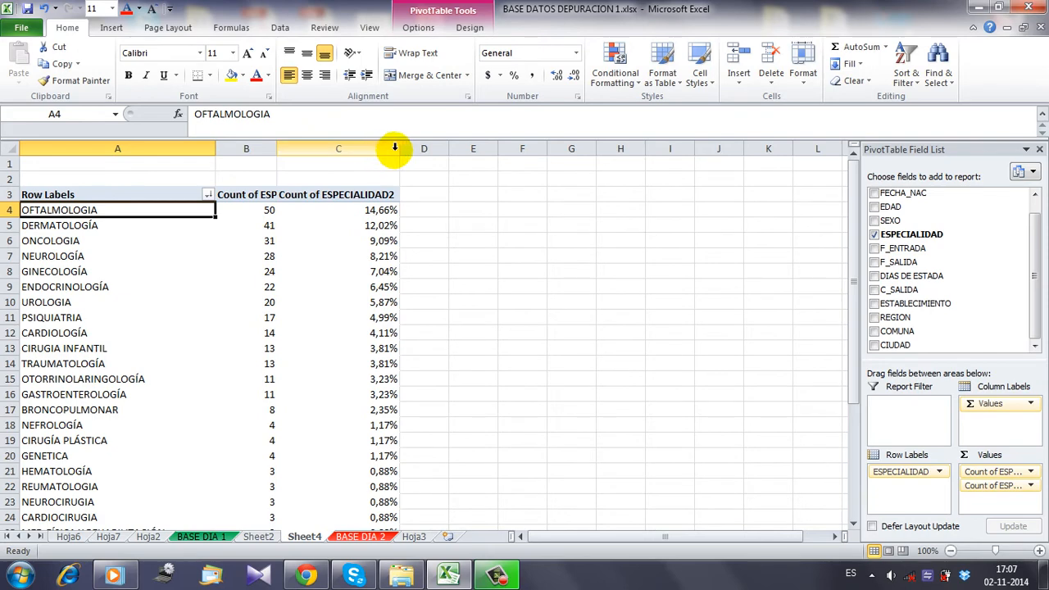
{"action": "left_click_drag", "start_coordinate": [392, 148], "coordinate": [334, 151]}
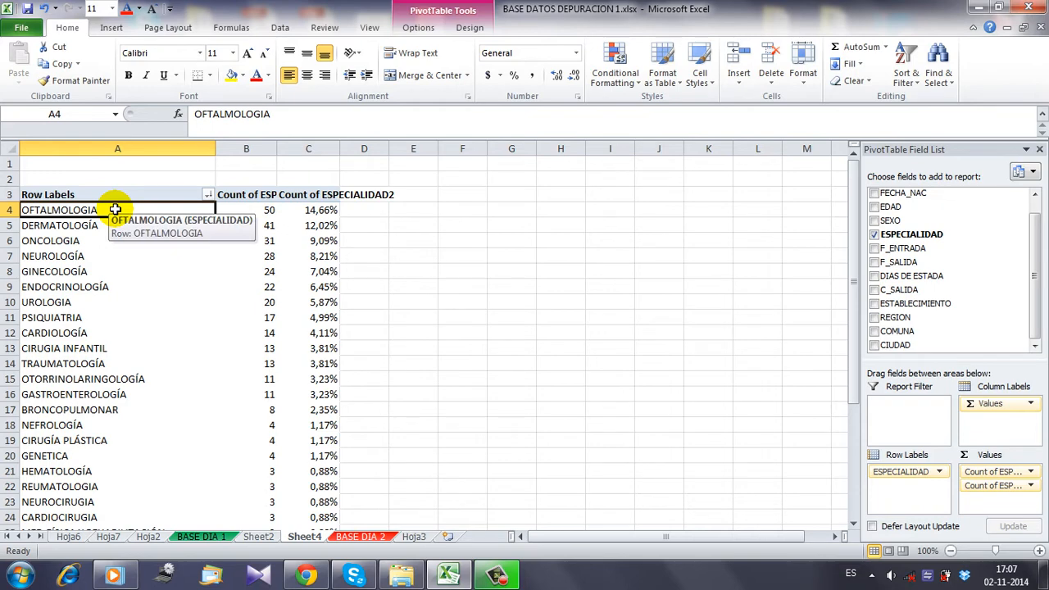
Step: Copy the pivot table rows A4:C35, including the grand total, and paste them as values starting at F4
{"action": "left_click_drag", "start_coordinate": [116, 210], "coordinate": [328, 565]}
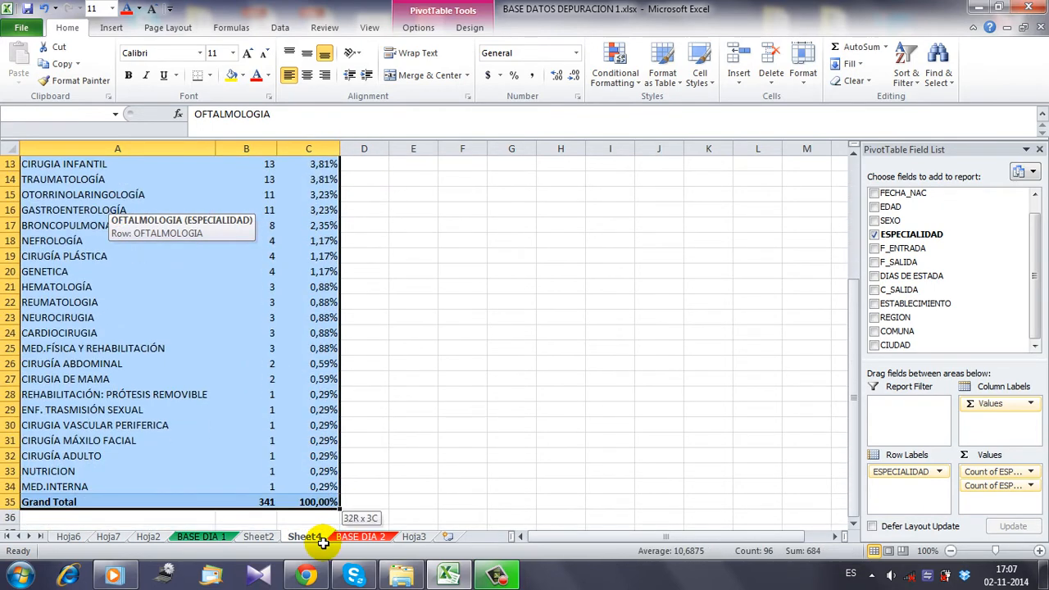
{"action": "right_click", "coordinate": [308, 435]}
{"action": "left_click", "coordinate": [351, 183]}
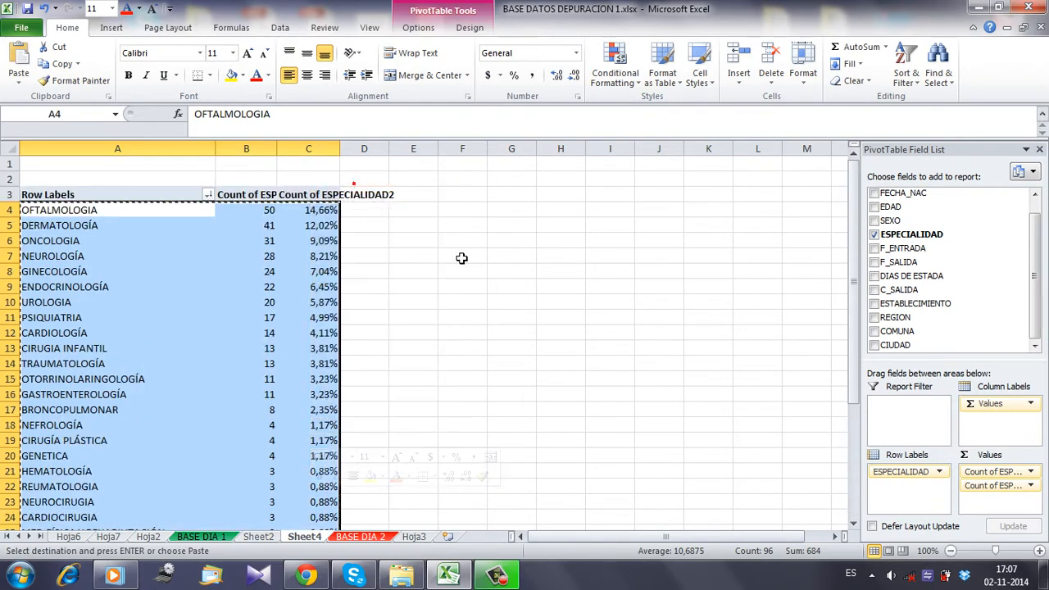
{"action": "left_click", "coordinate": [455, 210]}
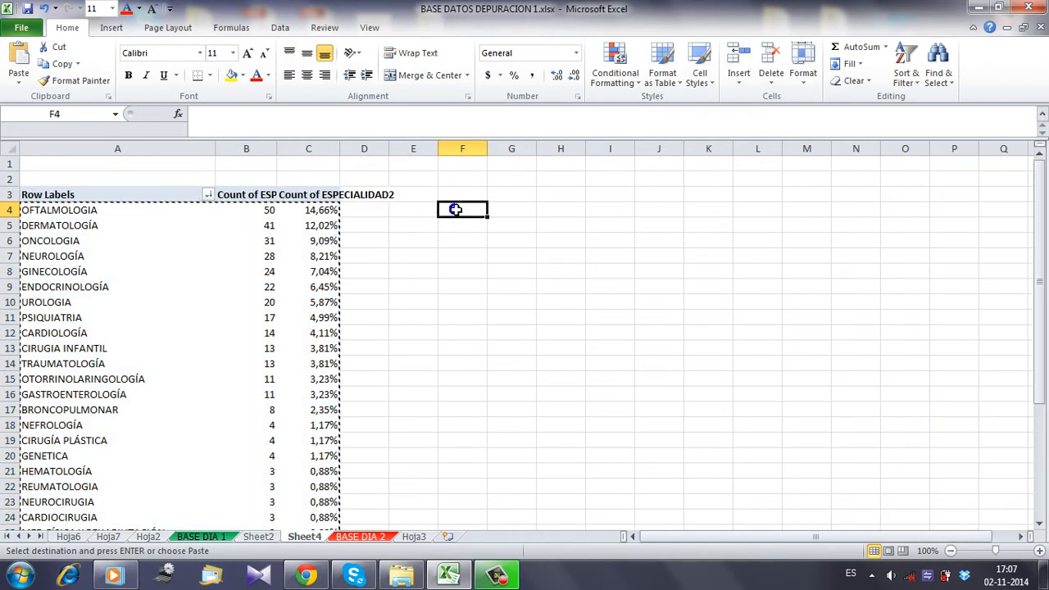
{"action": "right_click", "coordinate": [455, 210]}
{"action": "left_click", "coordinate": [515, 270]}
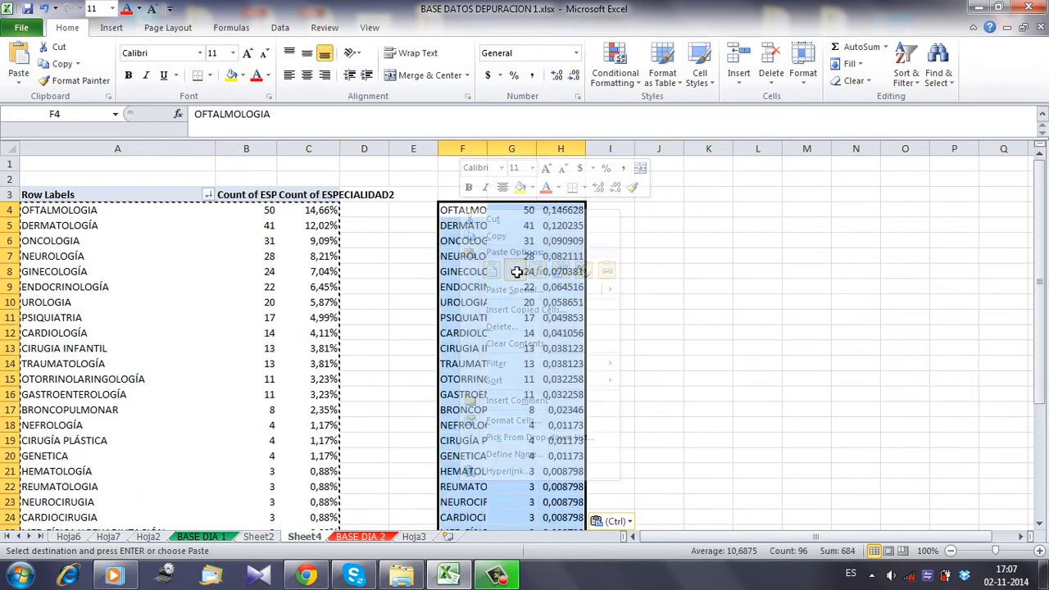
Step: Apply All Borders to the pasted table and widen column F for the specialty names
{"action": "left_click", "coordinate": [209, 76]}
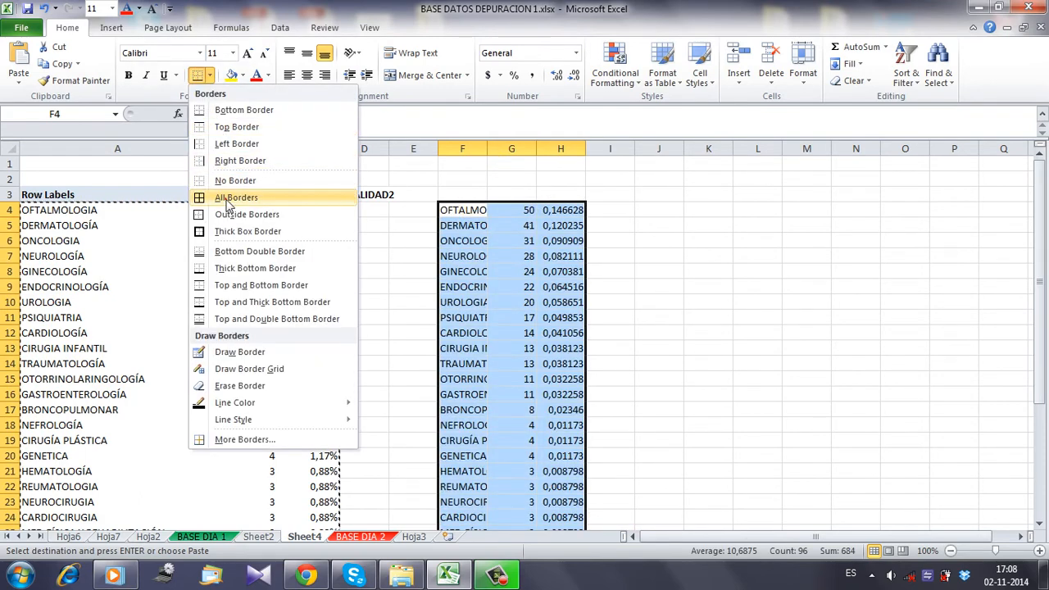
{"action": "left_click", "coordinate": [227, 200]}
{"action": "left_click", "coordinate": [812, 319]}
{"action": "left_click_drag", "start_coordinate": [489, 152], "coordinate": [530, 155]}
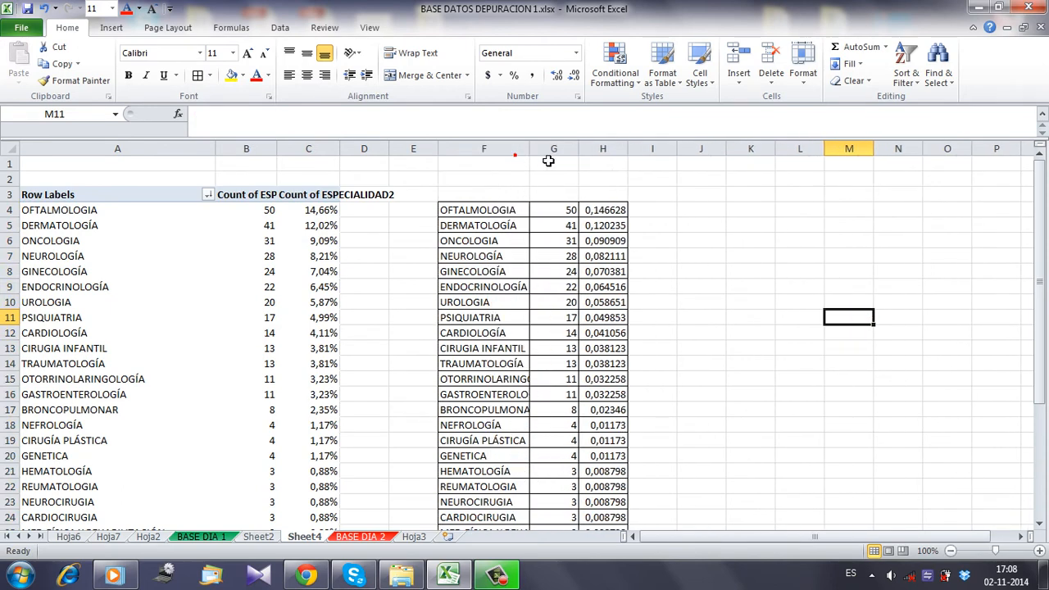
Step: Enter the headers ESPECIALIDAD, FRECUENCIA and % in cells F3, G3 and H3 above the pasted table
{"action": "left_click", "coordinate": [484, 193]}
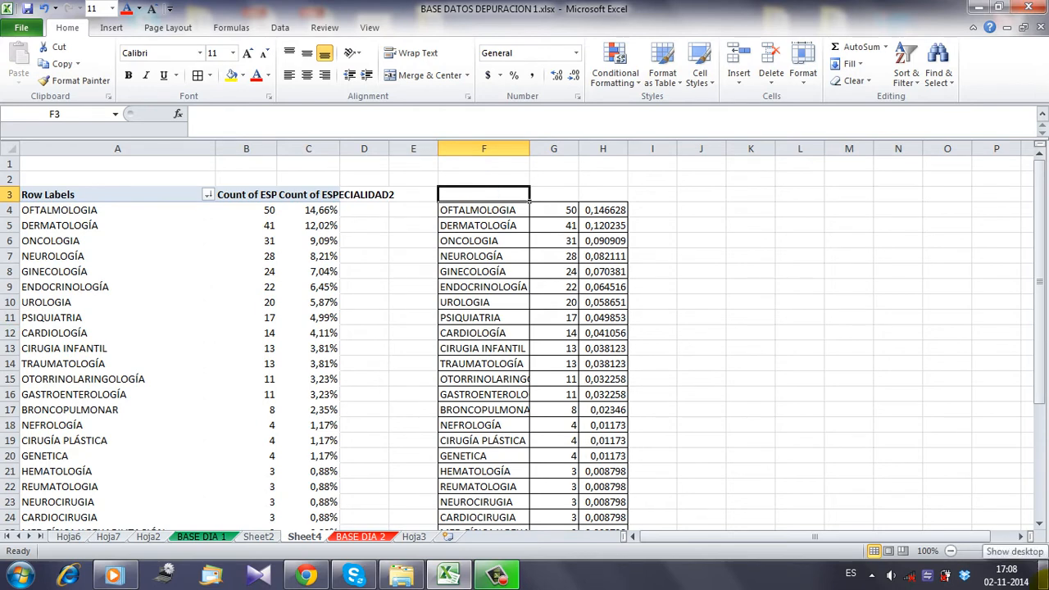
{"action": "type", "text": "ESP"}
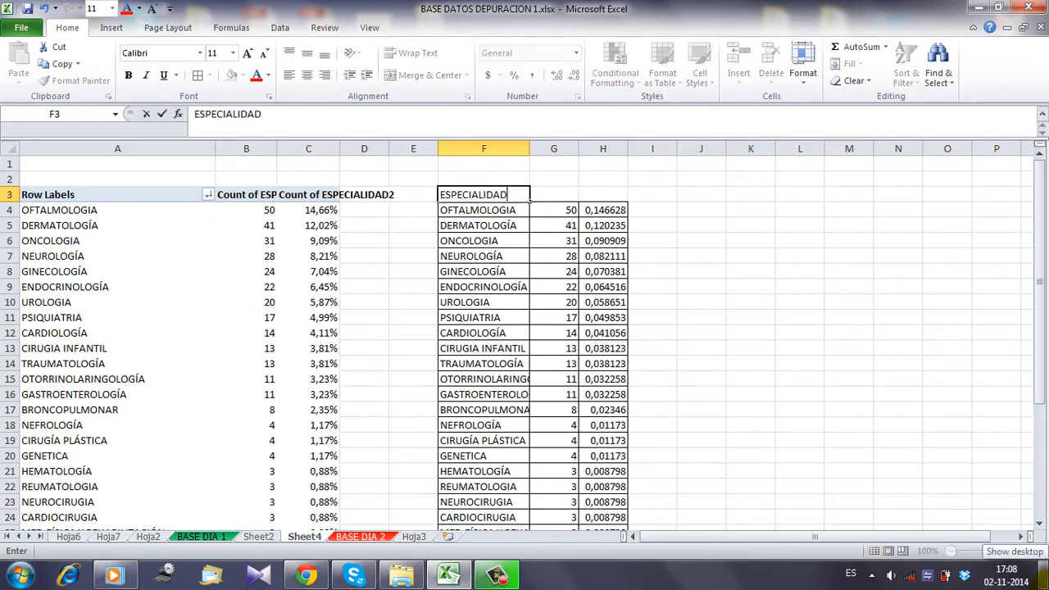
{"action": "type", "text": "ECIALIDAD"}
{"action": "key", "text": "Tab"}
{"action": "type", "text": "FRECUE"}
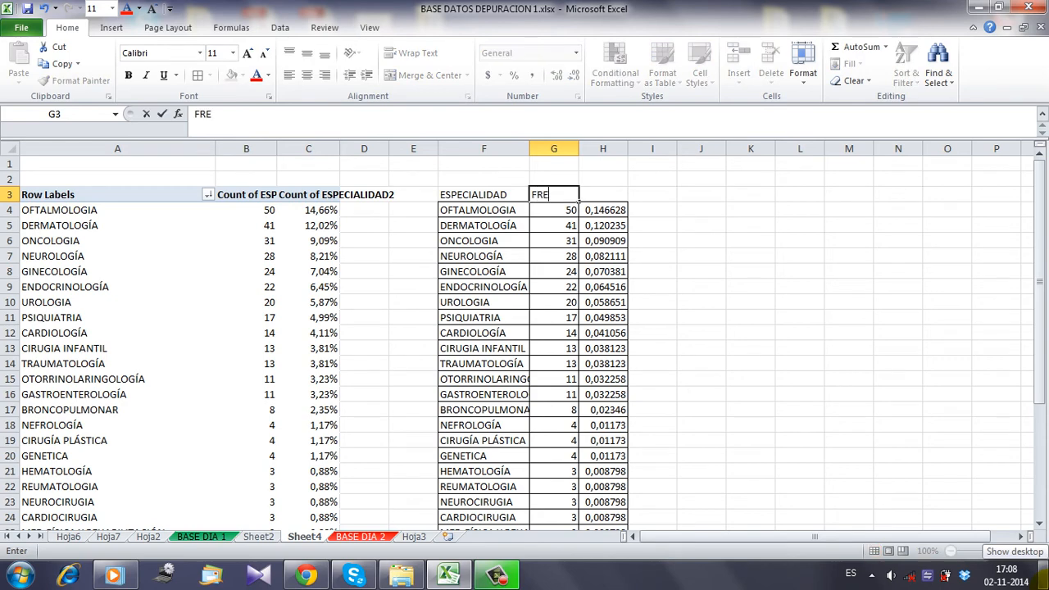
{"action": "key", "text": "Tab"}
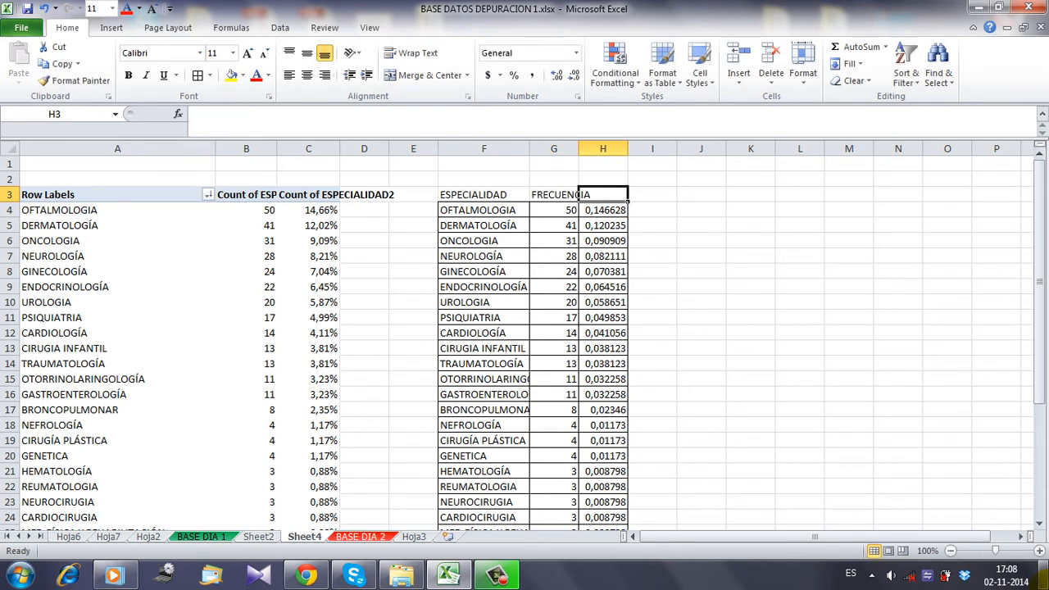
{"action": "type", "text": "%"}
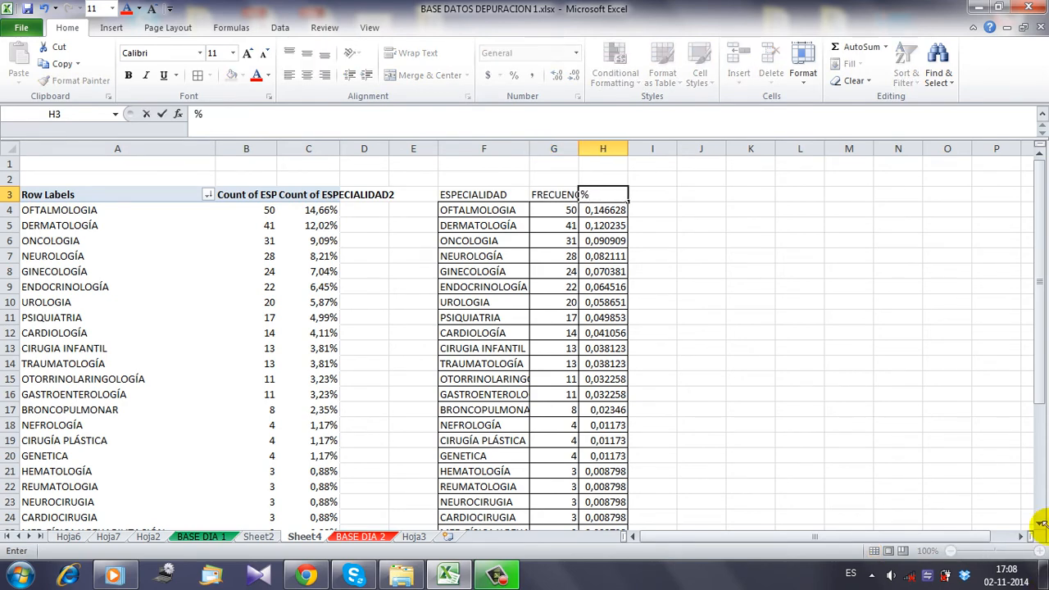
{"action": "left_click", "coordinate": [852, 407]}
Step: Format the headers in F3:H3 as bold with all borders, and widen columns G and H
{"action": "left_click_drag", "start_coordinate": [495, 195], "coordinate": [599, 193]}
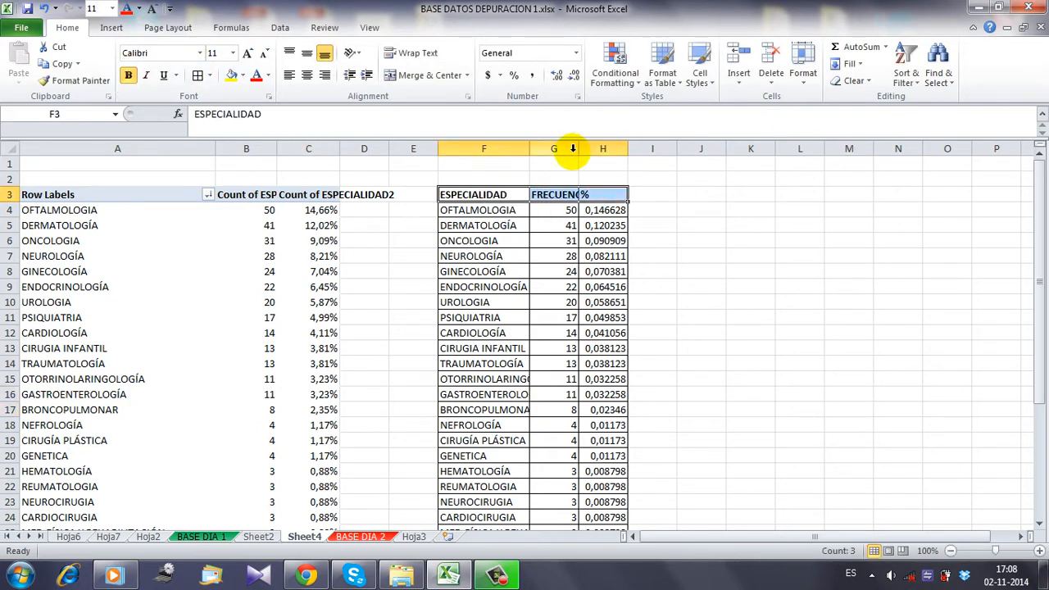
{"action": "left_click_drag", "start_coordinate": [579, 150], "coordinate": [653, 148]}
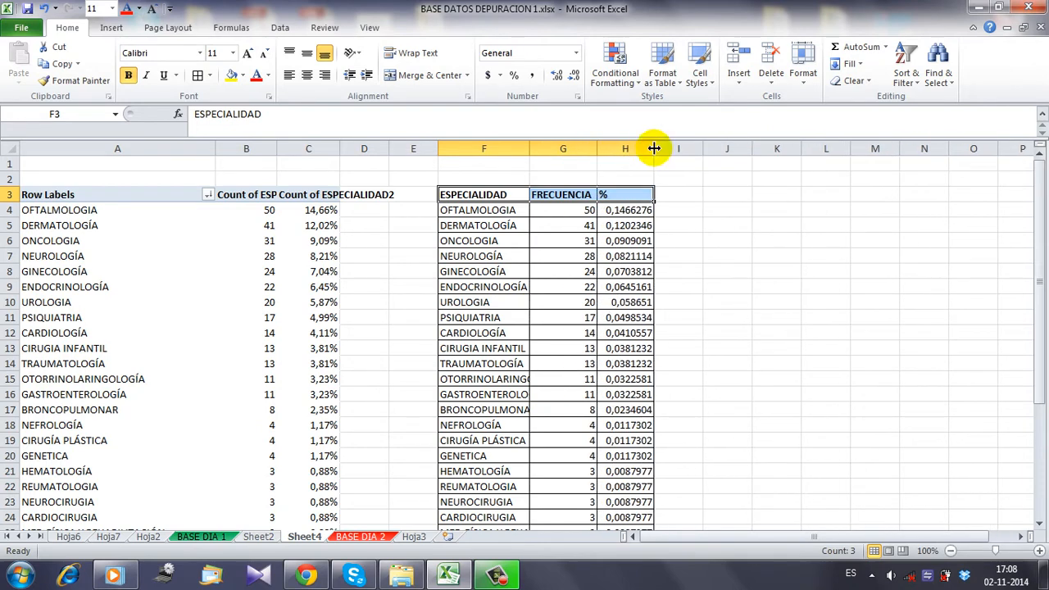
Step: Center the contents of columns G and H in the pasted table
{"action": "left_click_drag", "start_coordinate": [566, 149], "coordinate": [613, 149]}
{"action": "left_click", "coordinate": [307, 74]}
{"action": "left_click", "coordinate": [882, 301]}
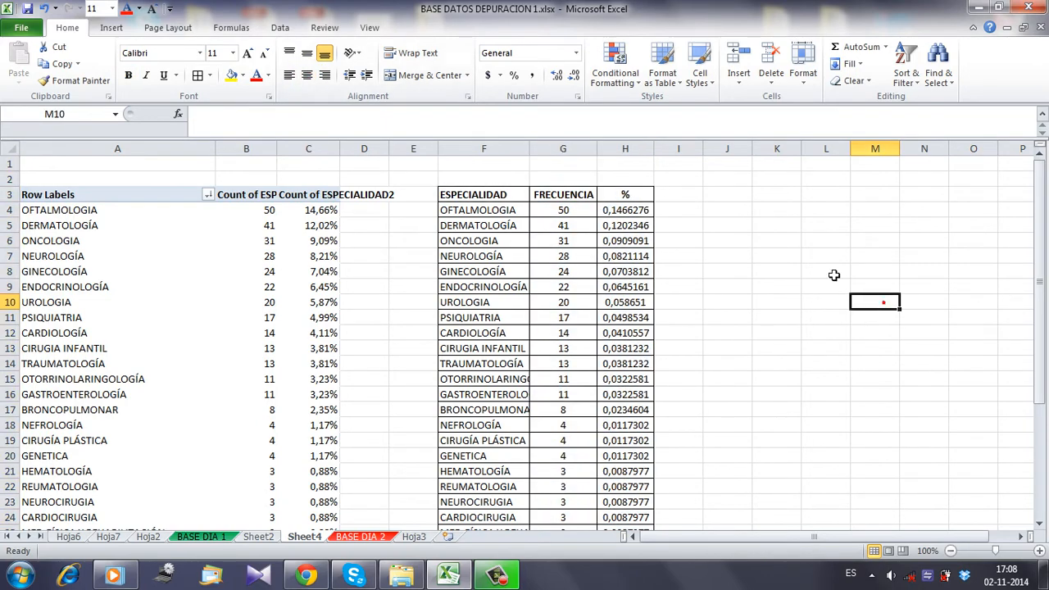
Step: Apply the percentage number format to the whole of column H
{"action": "scroll", "coordinate": [635, 228], "scroll_direction": "down", "scroll_amount": 6}
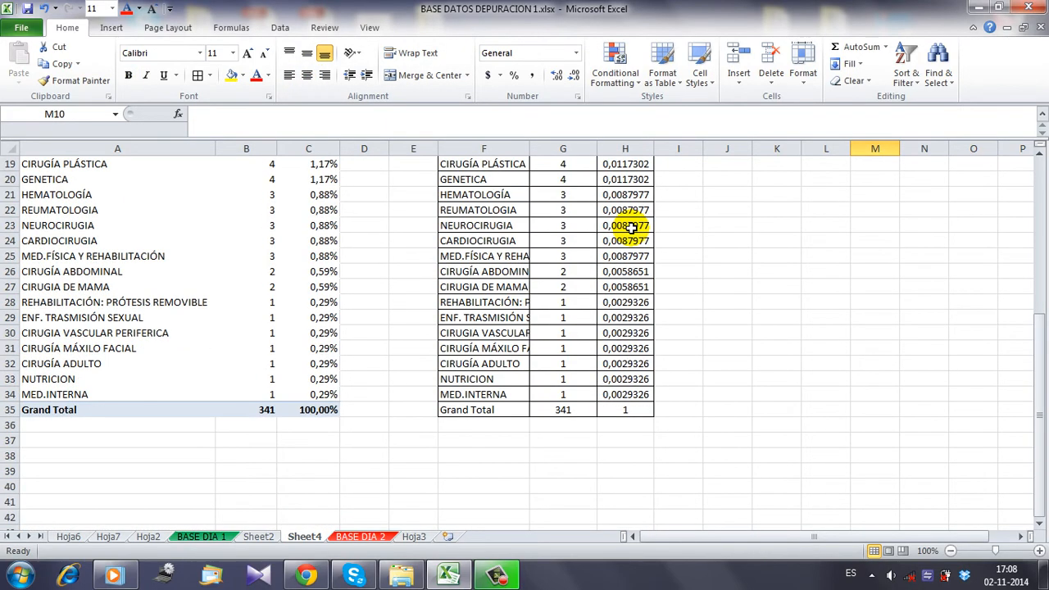
{"action": "scroll", "coordinate": [631, 230], "scroll_direction": "up", "scroll_amount": 2}
{"action": "scroll", "coordinate": [632, 230], "scroll_direction": "up", "scroll_amount": 4}
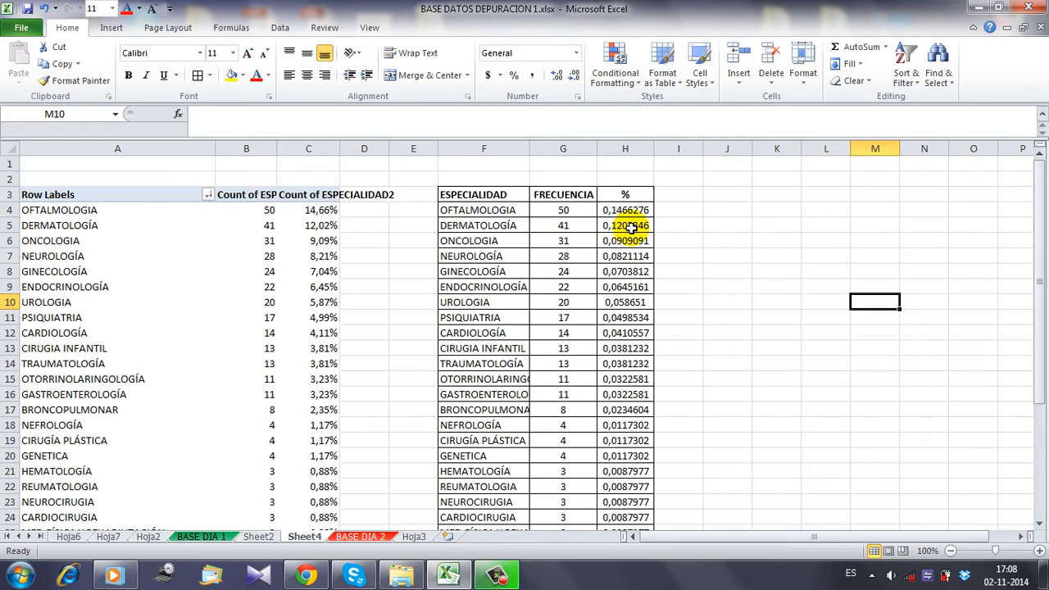
{"action": "left_click", "coordinate": [627, 149]}
{"action": "right_click", "coordinate": [630, 153]}
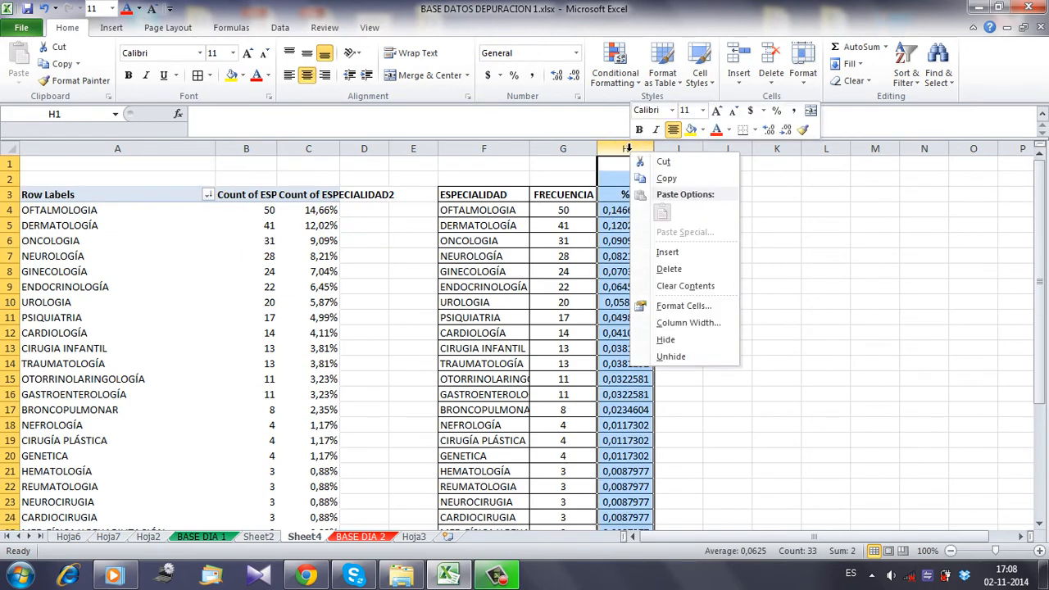
{"action": "left_click", "coordinate": [628, 149]}
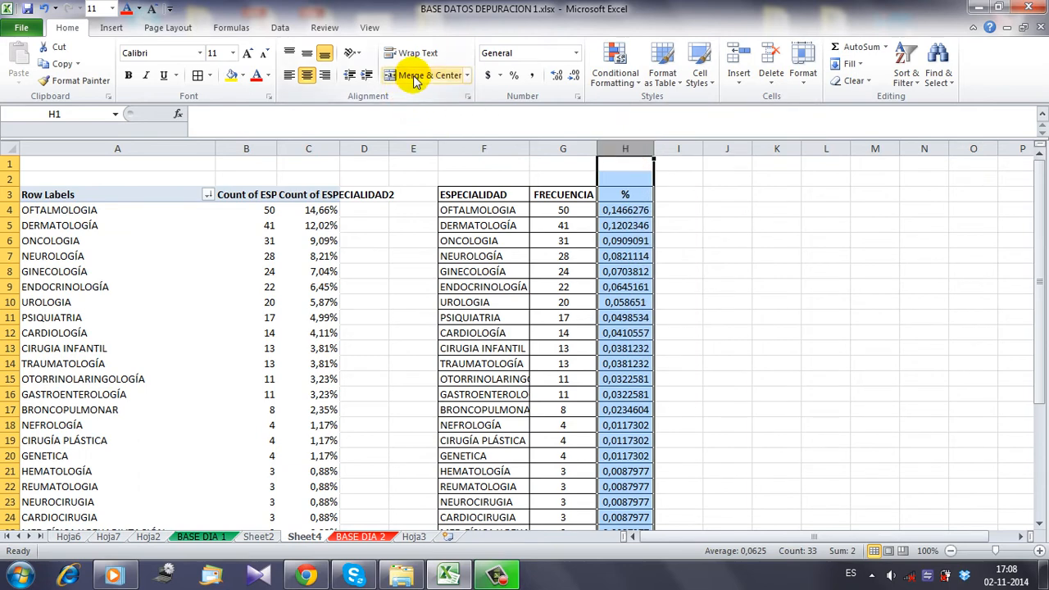
{"action": "left_click", "coordinate": [514, 76]}
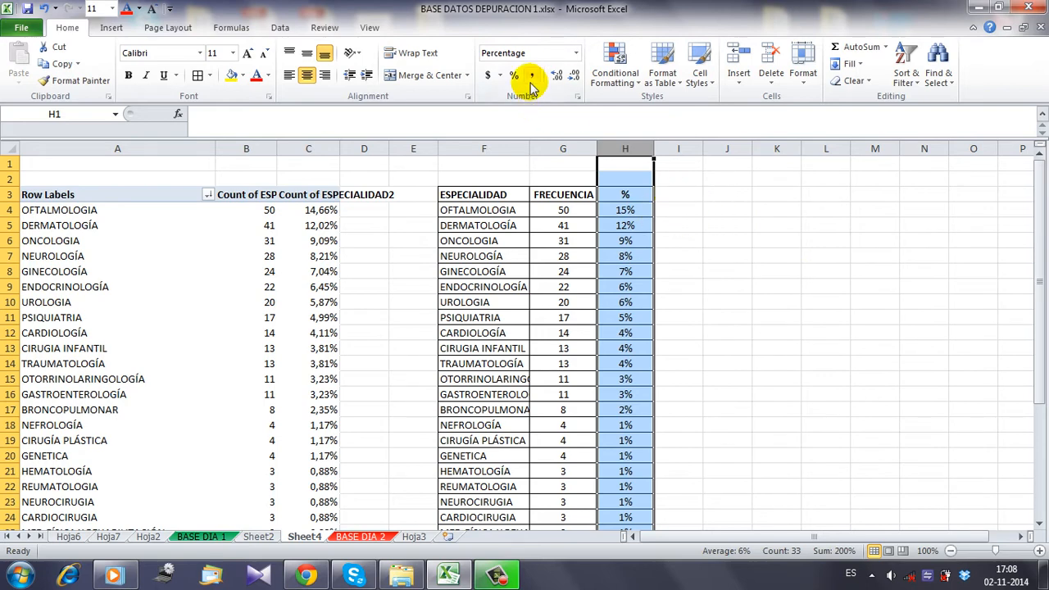
Step: Set the percentage format of column H to 2 decimal places
{"action": "right_click", "coordinate": [633, 194]}
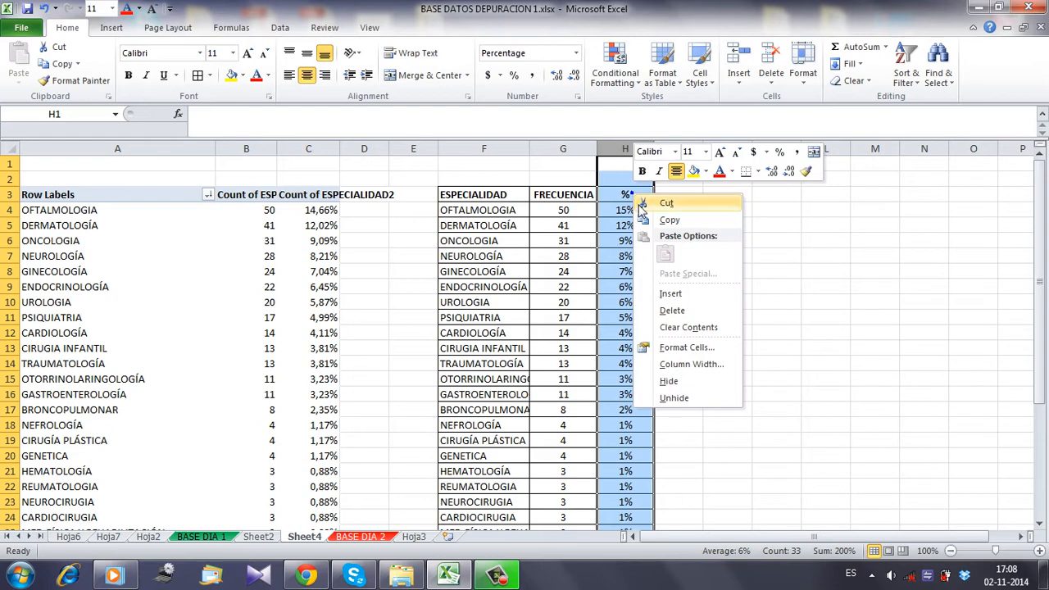
{"action": "left_click", "coordinate": [685, 351]}
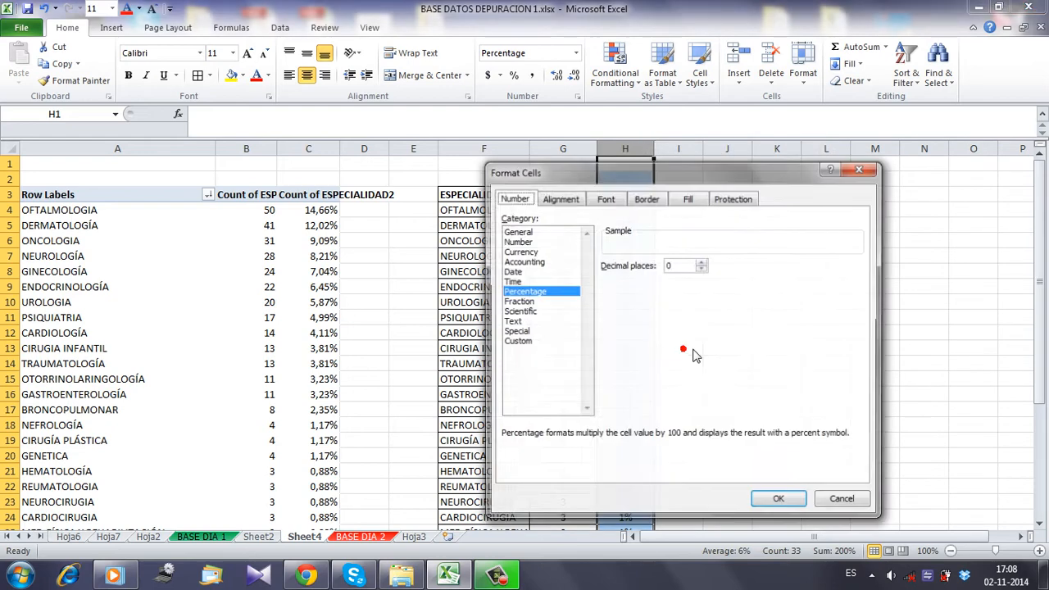
{"action": "left_click", "coordinate": [700, 262]}
{"action": "left_click", "coordinate": [700, 262]}
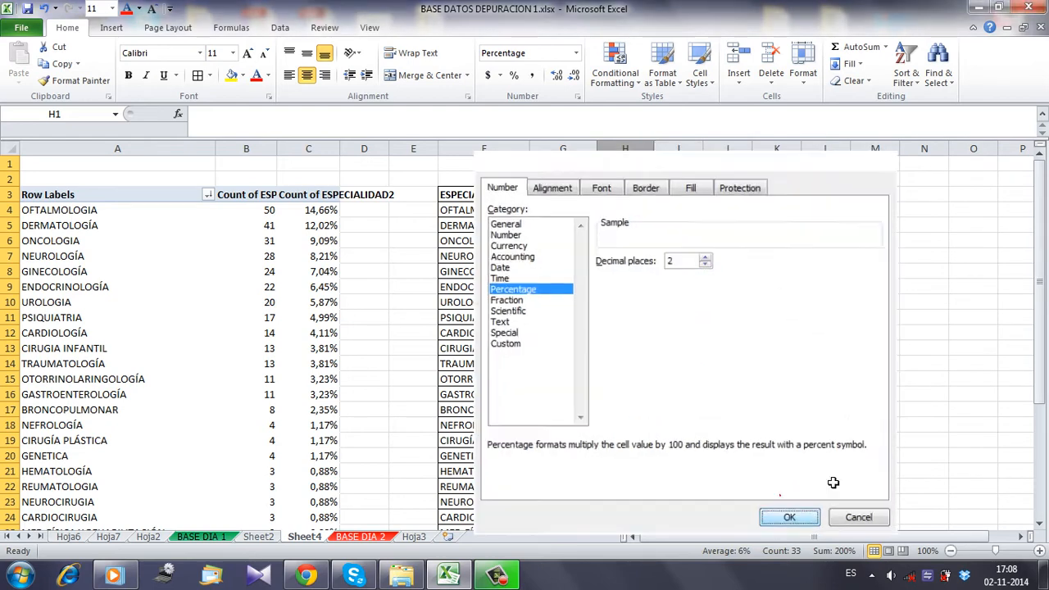
{"action": "left_click", "coordinate": [780, 501]}
{"action": "left_click", "coordinate": [925, 304]}
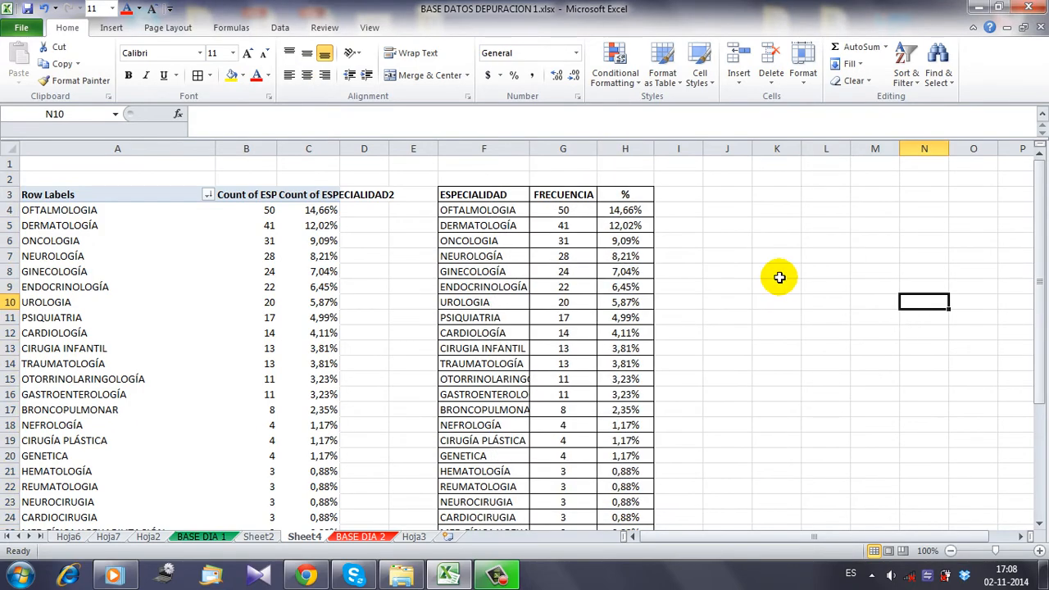
Step: Delete columns F through H, which hold the pasted frequency table
{"action": "scroll", "coordinate": [665, 220], "scroll_direction": "down", "scroll_amount": 5}
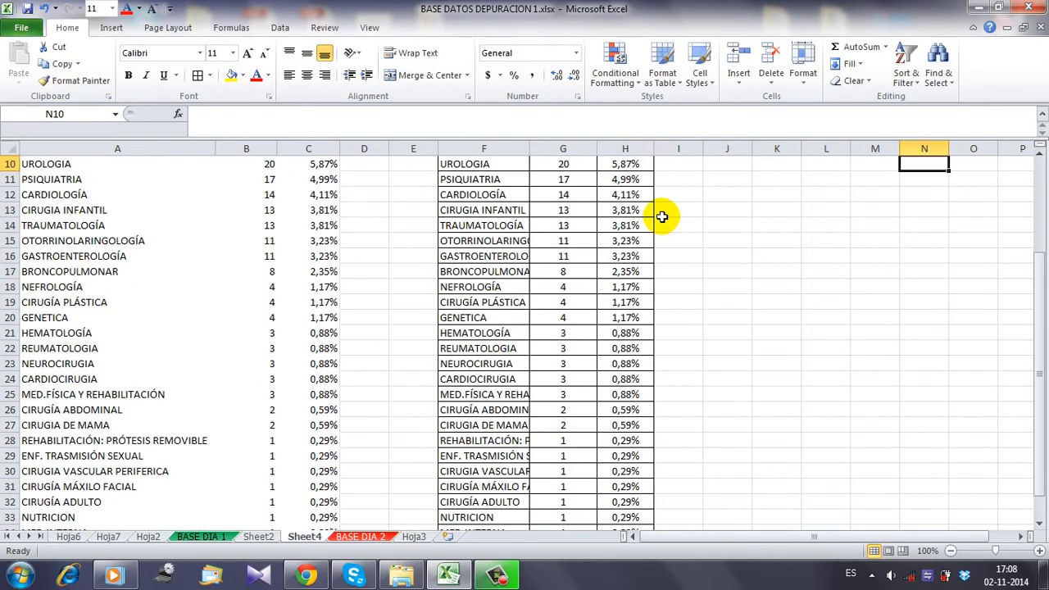
{"action": "scroll", "coordinate": [662, 217], "scroll_direction": "up", "scroll_amount": 1}
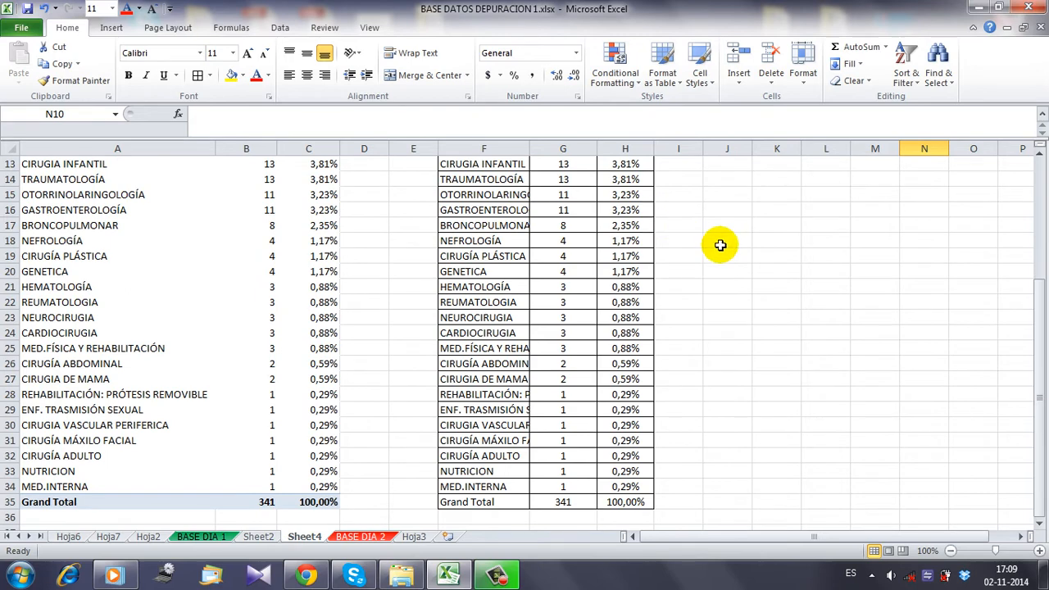
{"action": "scroll", "coordinate": [728, 251], "scroll_direction": "up", "scroll_amount": 4}
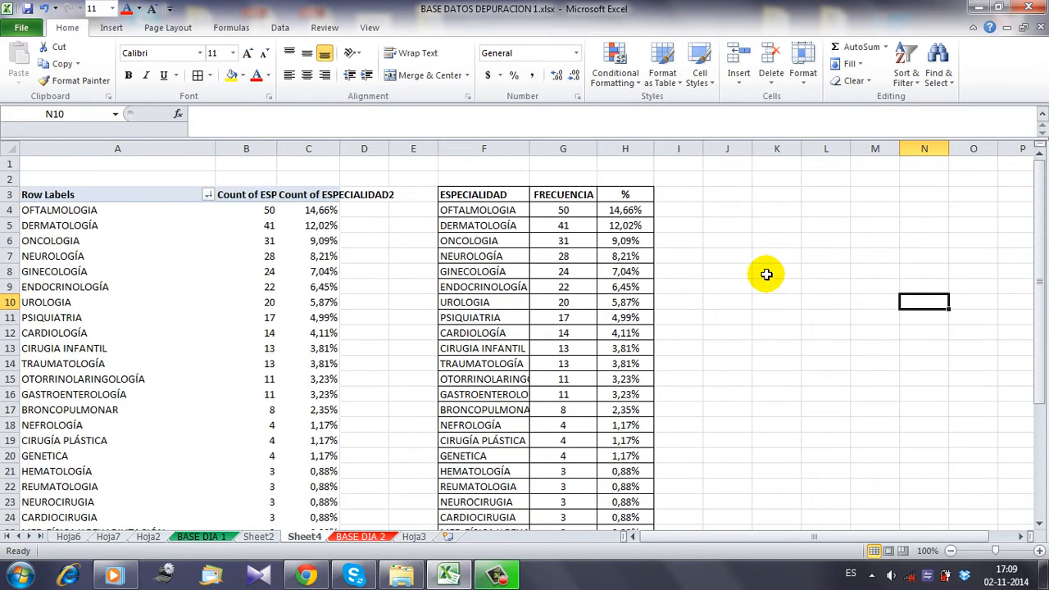
{"action": "scroll", "coordinate": [779, 263], "scroll_direction": "down", "scroll_amount": 1}
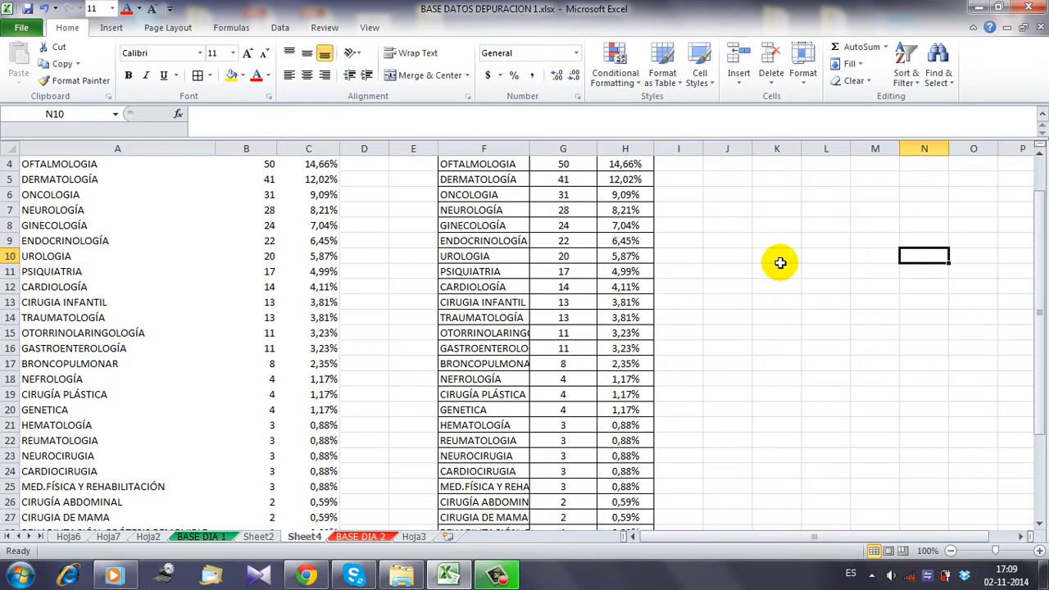
{"action": "scroll", "coordinate": [779, 263], "scroll_direction": "up", "scroll_amount": 1}
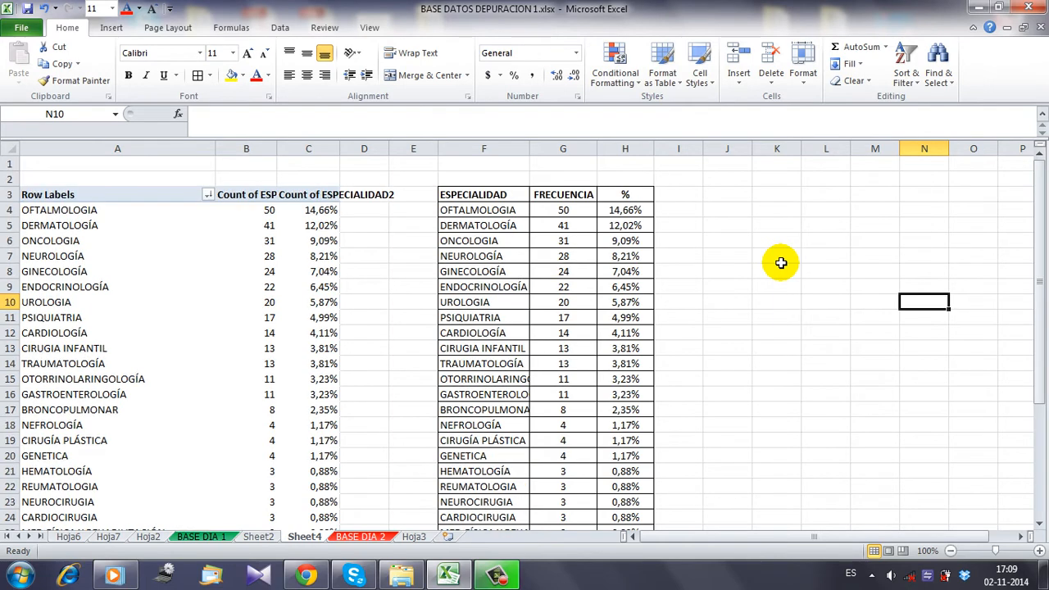
{"action": "left_click_drag", "start_coordinate": [472, 148], "coordinate": [620, 146]}
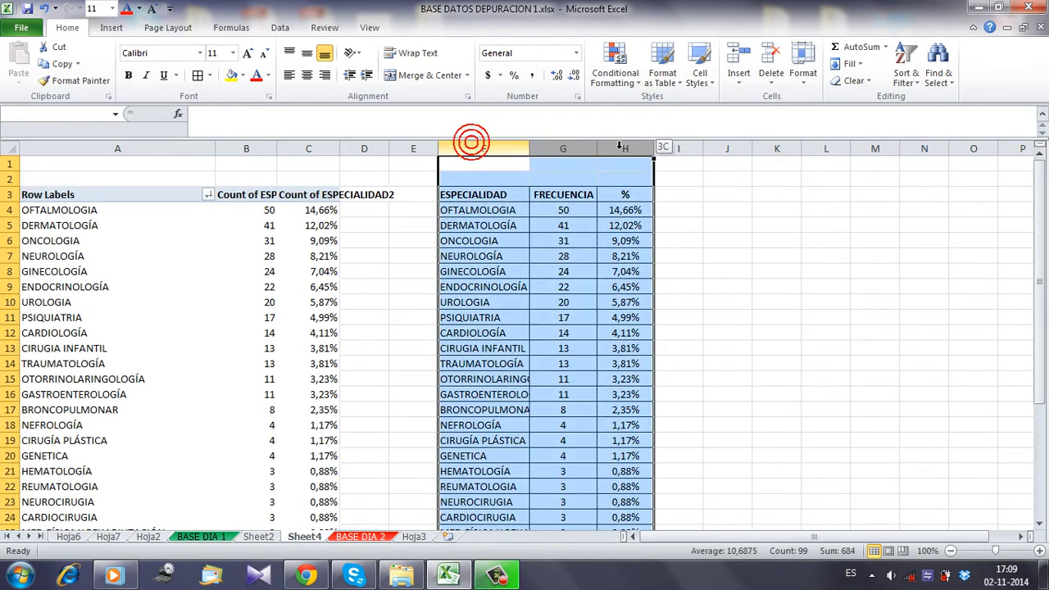
{"action": "right_click", "coordinate": [621, 147]}
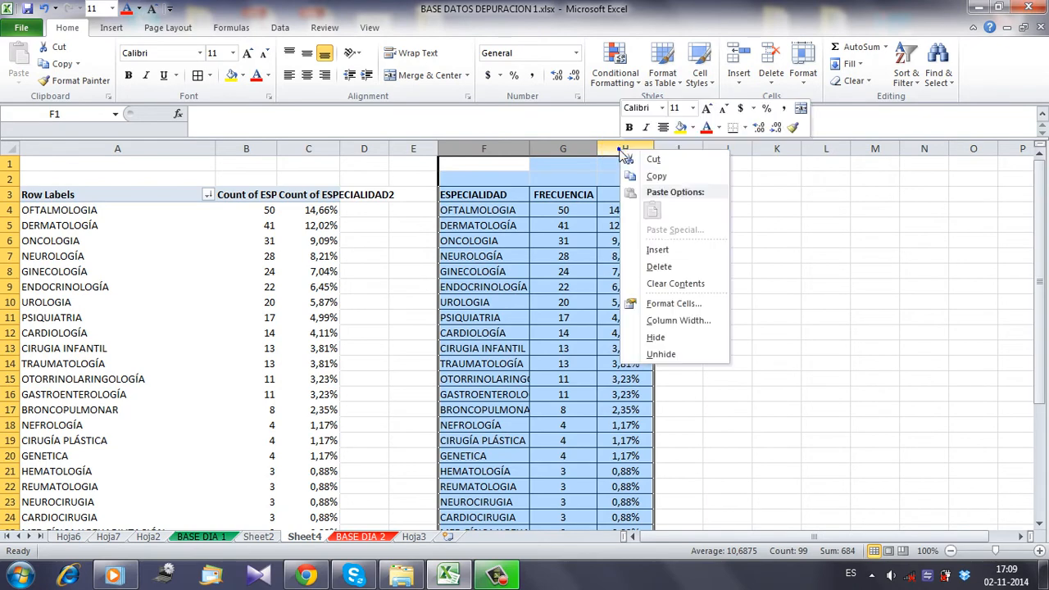
{"action": "left_click", "coordinate": [661, 268]}
{"action": "left_click", "coordinate": [756, 338]}
Step: Remove ESPECIALIDAD from the pivot table and add SEXO as its row labels field
{"action": "left_click", "coordinate": [66, 272]}
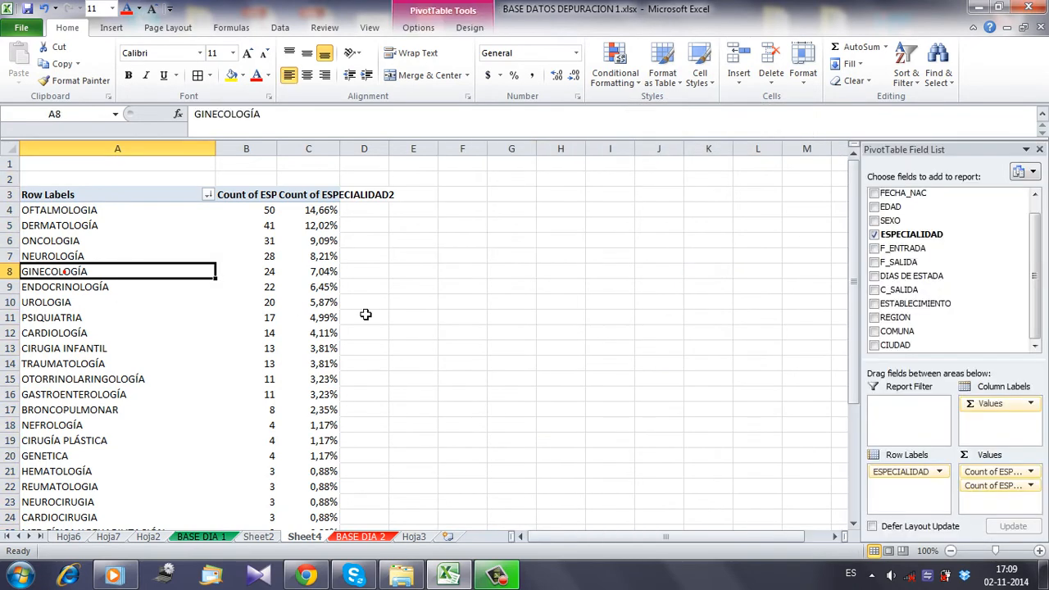
{"action": "left_click", "coordinate": [874, 235]}
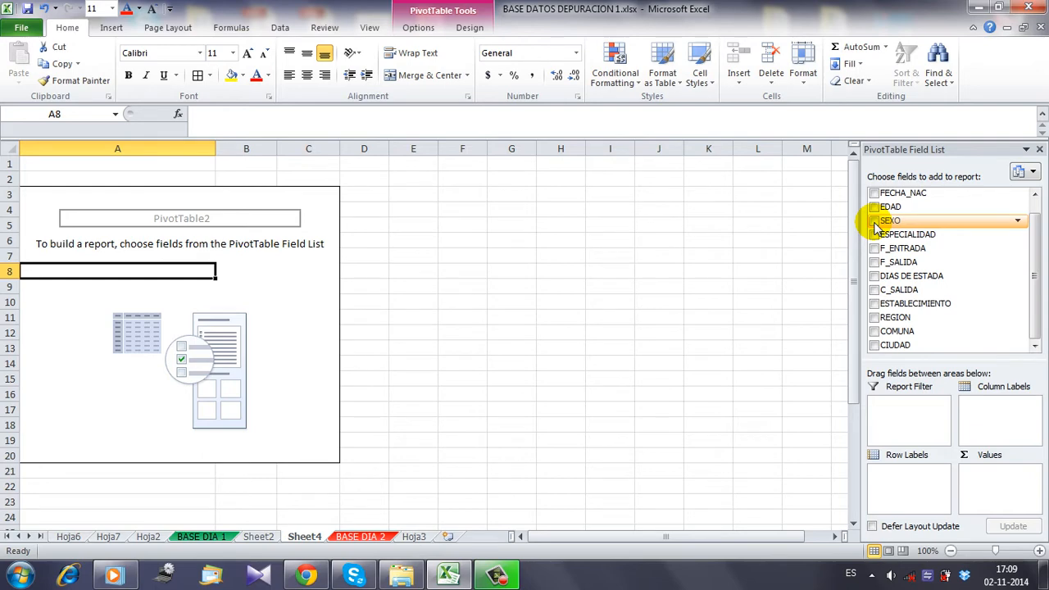
{"action": "left_click", "coordinate": [875, 221]}
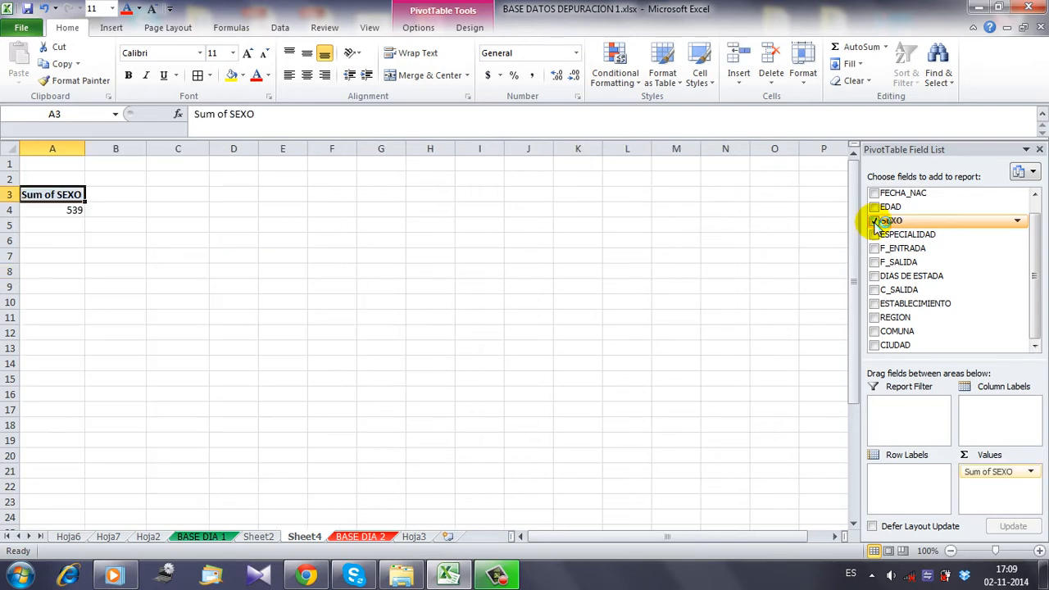
{"action": "left_click_drag", "start_coordinate": [1002, 480], "coordinate": [909, 477]}
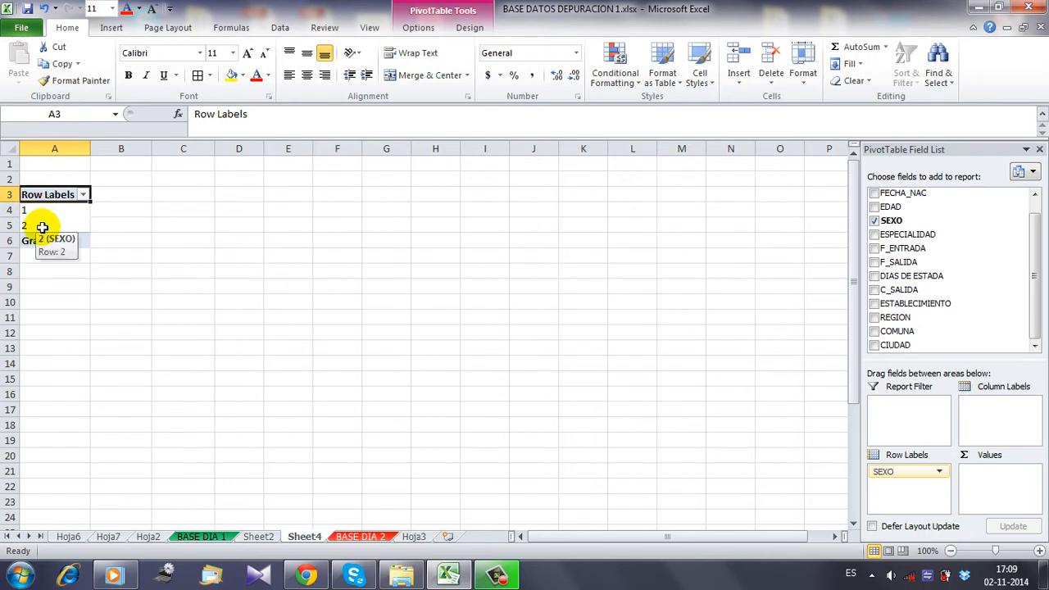
Step: Add DIAS DE ESTADA as a pivot table value and summarize it by Count
{"action": "left_click", "coordinate": [875, 276]}
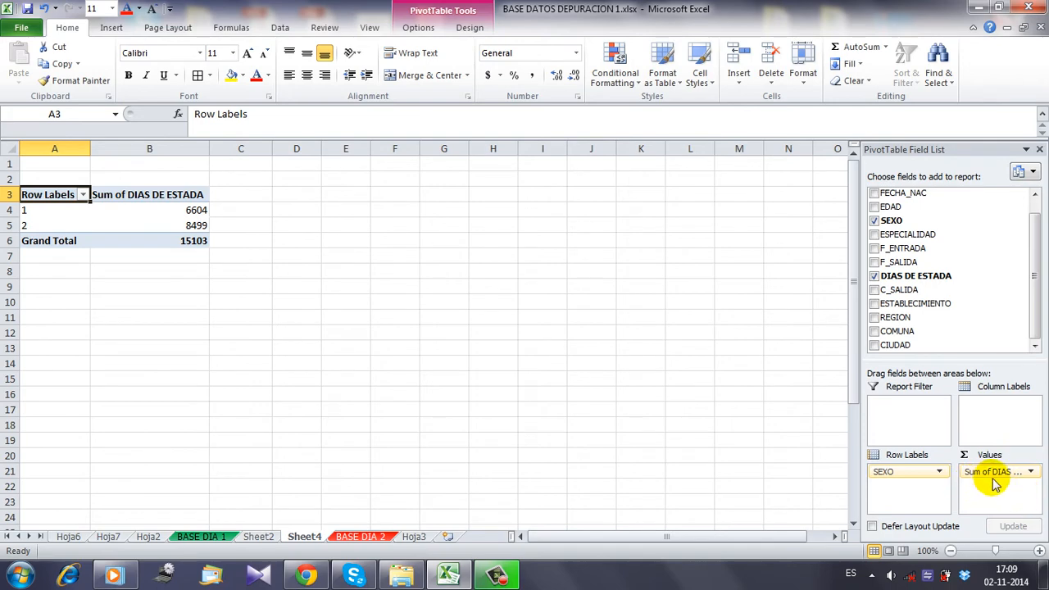
{"action": "left_click", "coordinate": [1031, 471]}
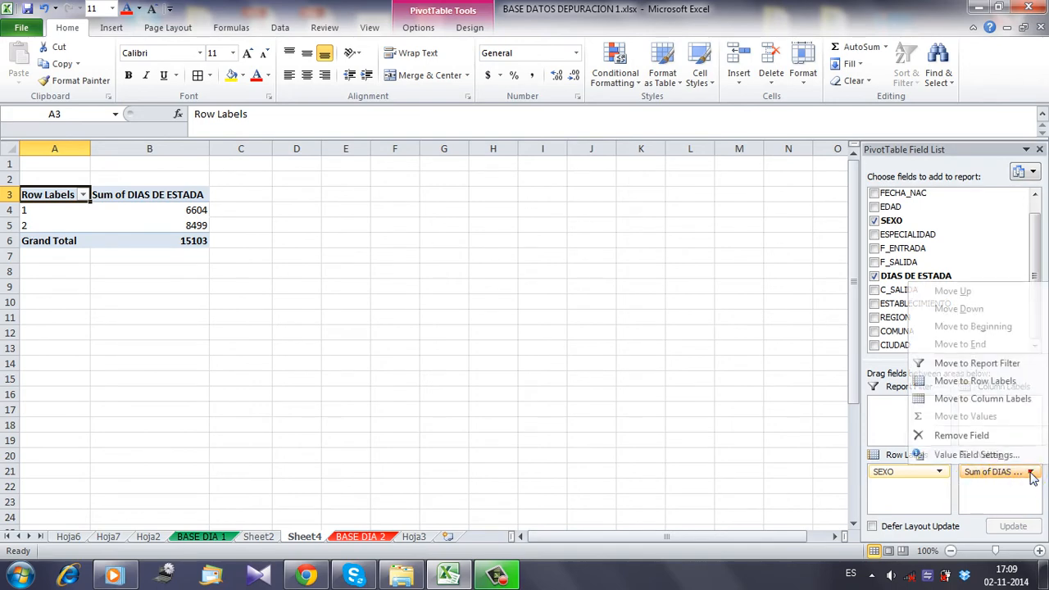
{"action": "left_click", "coordinate": [974, 455]}
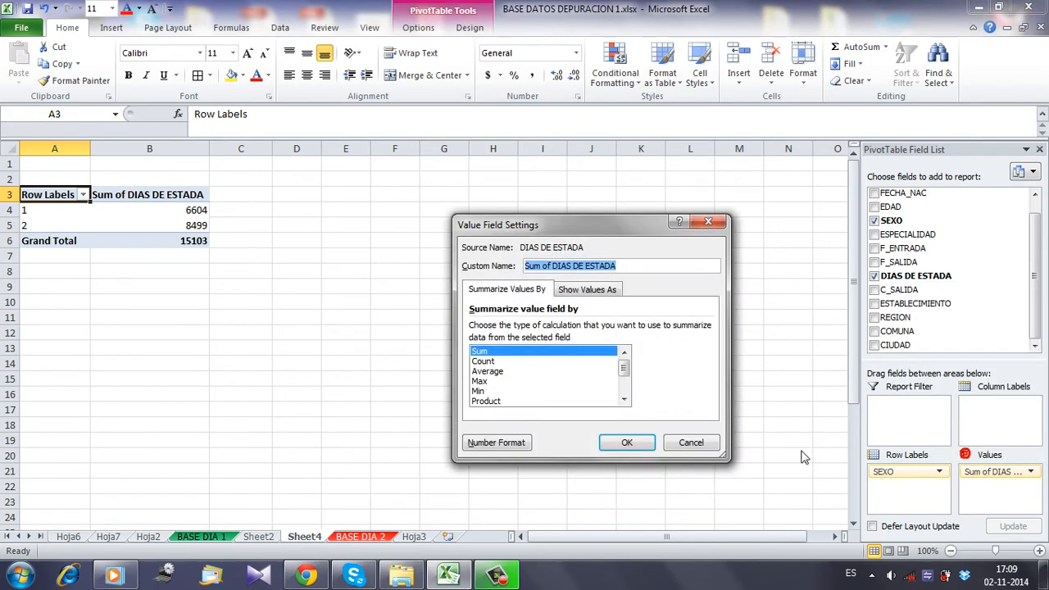
{"action": "left_click", "coordinate": [486, 362]}
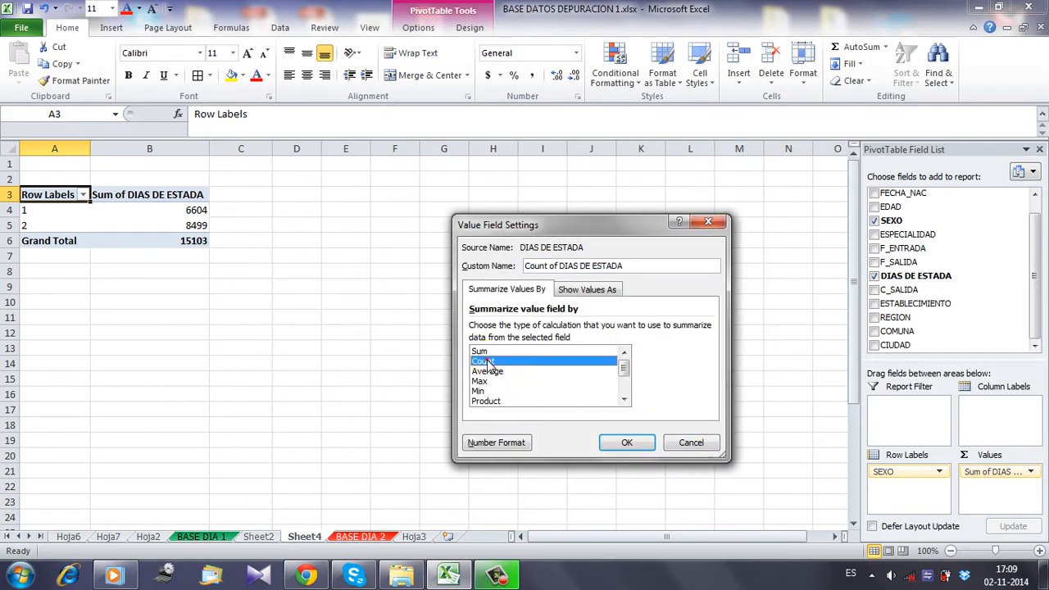
{"action": "left_click", "coordinate": [623, 443]}
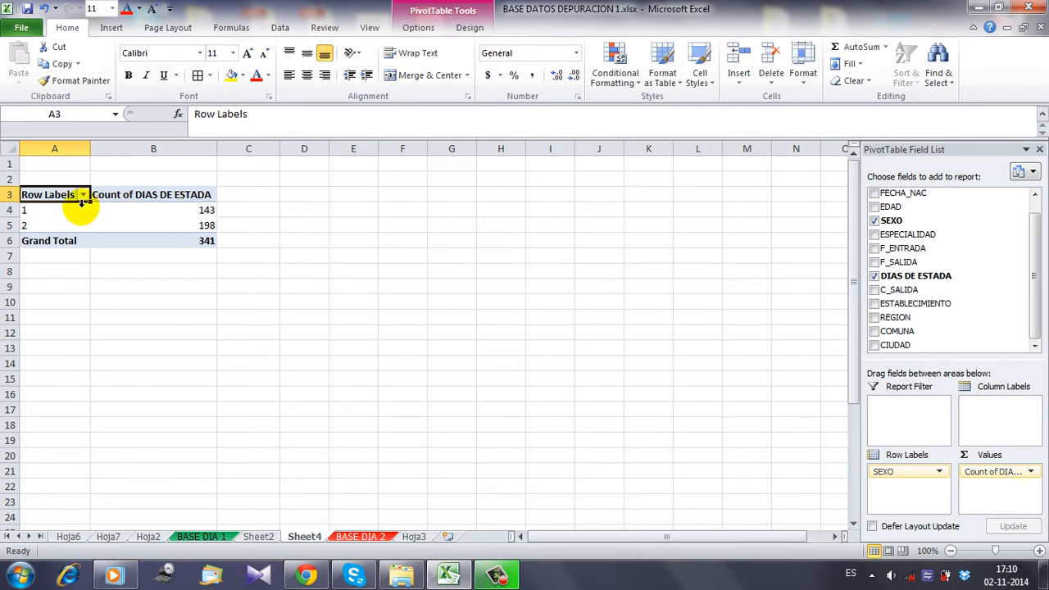
Step: Change the summary calculation of the DIAS DE ESTADA value field to Average
{"action": "mouse_move", "coordinate": [173, 210]}
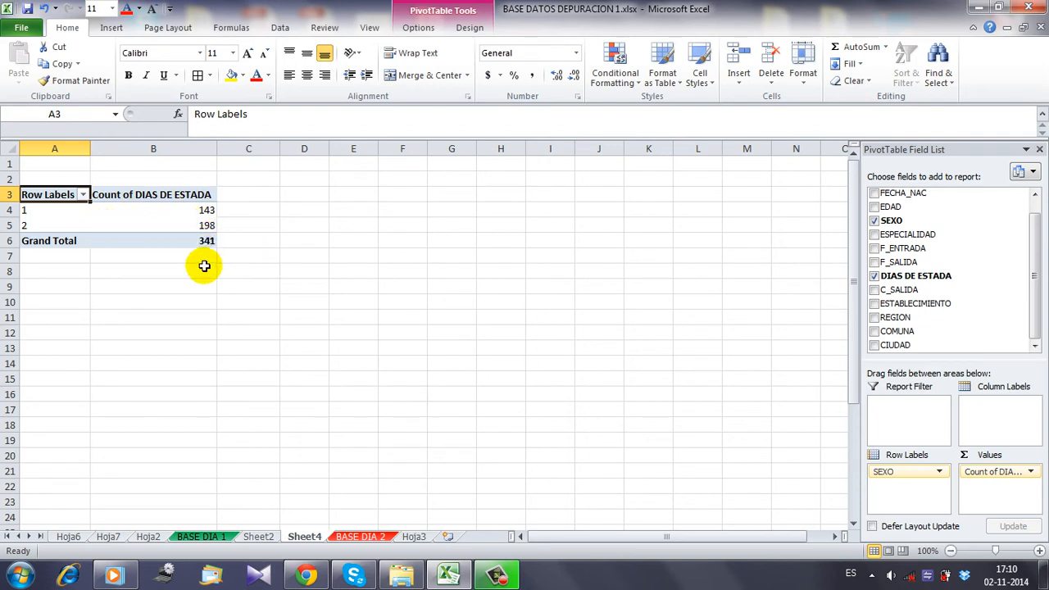
{"action": "left_click", "coordinate": [1006, 474]}
{"action": "left_click", "coordinate": [910, 456]}
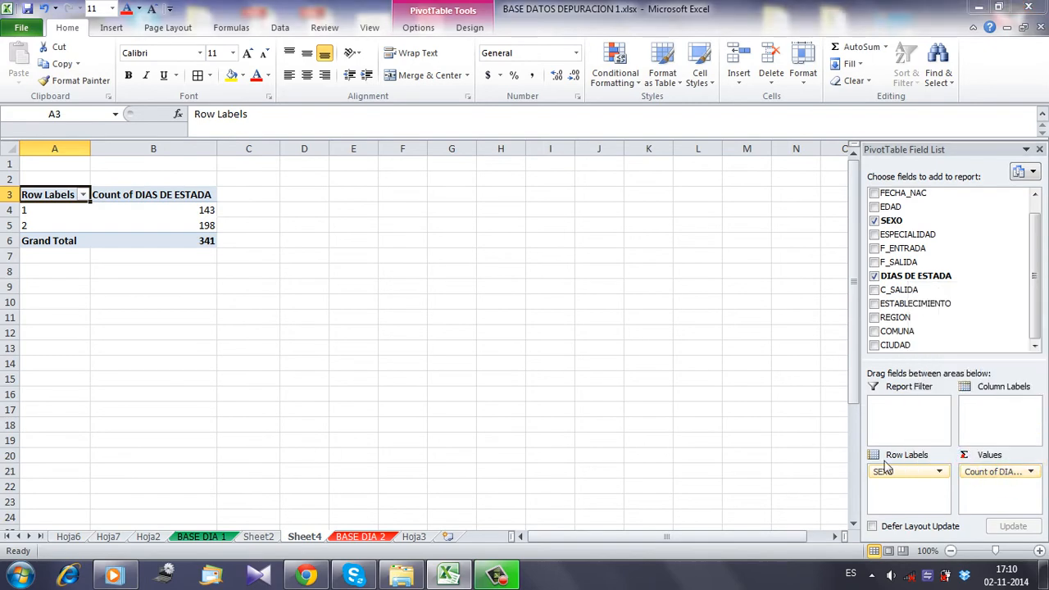
{"action": "left_click", "coordinate": [487, 371]}
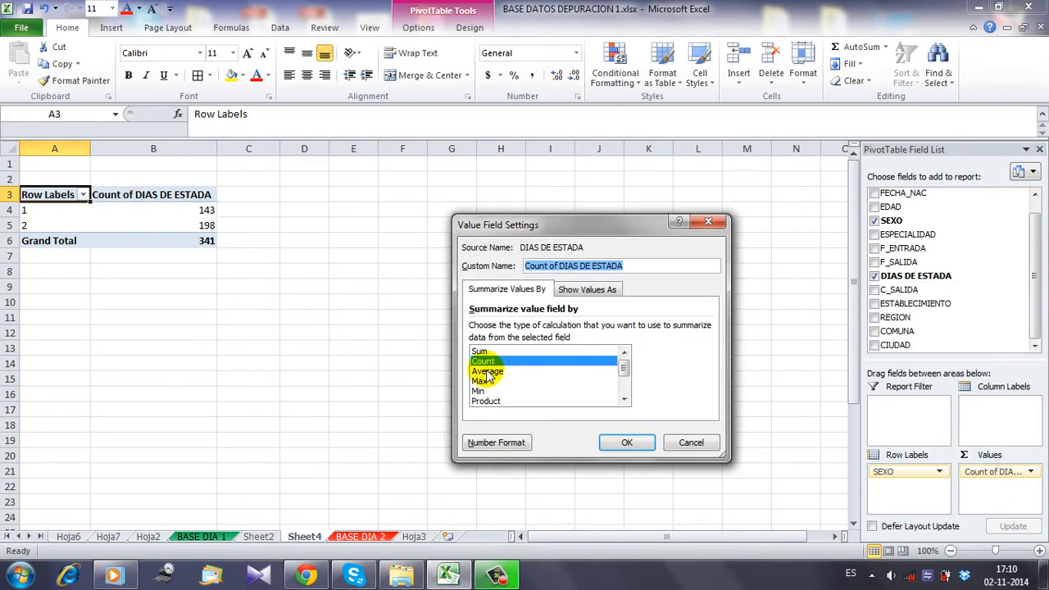
{"action": "left_click", "coordinate": [628, 443]}
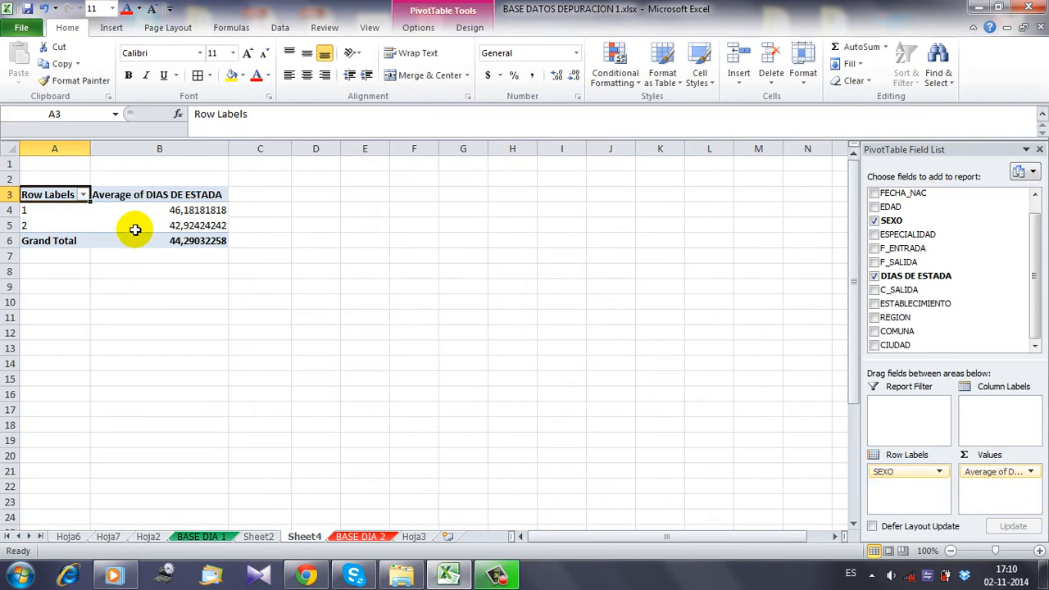
{"action": "mouse_move", "coordinate": [174, 209]}
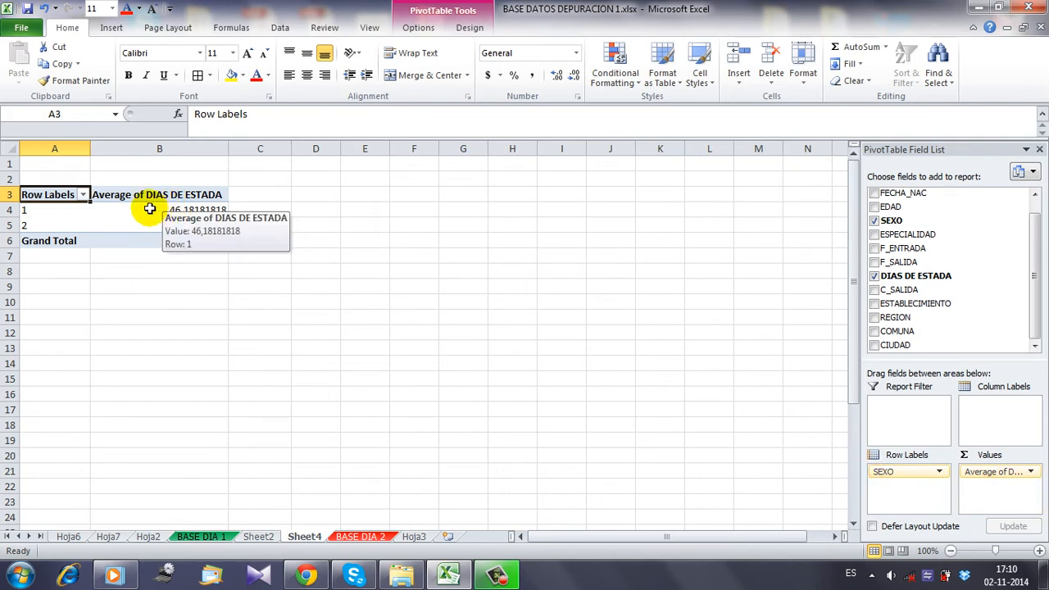
{"action": "left_click_drag", "start_coordinate": [156, 210], "coordinate": [152, 244]}
{"action": "right_click", "coordinate": [155, 250]}
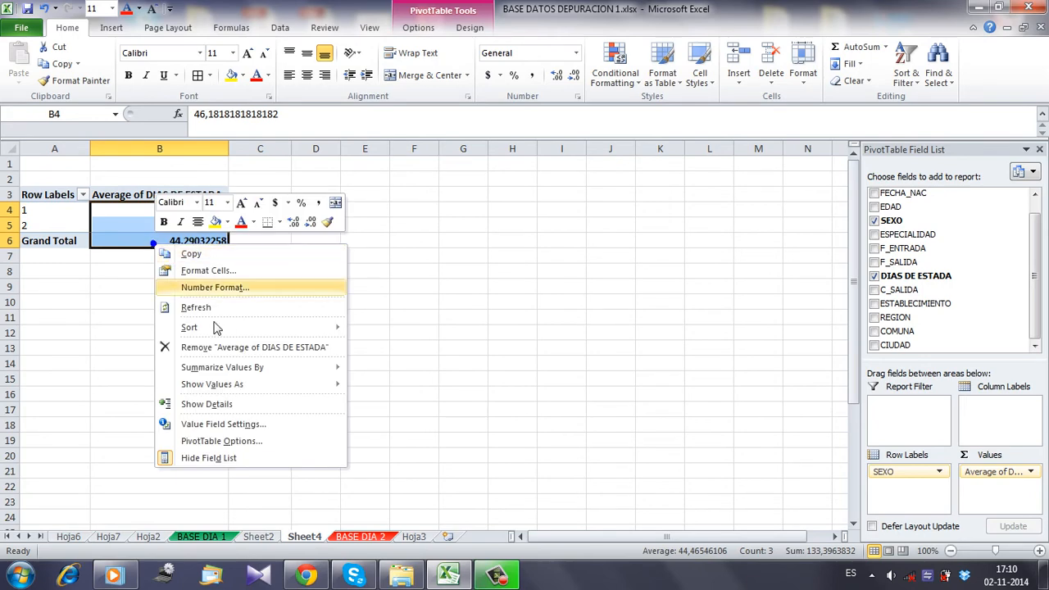
{"action": "left_click", "coordinate": [221, 424]}
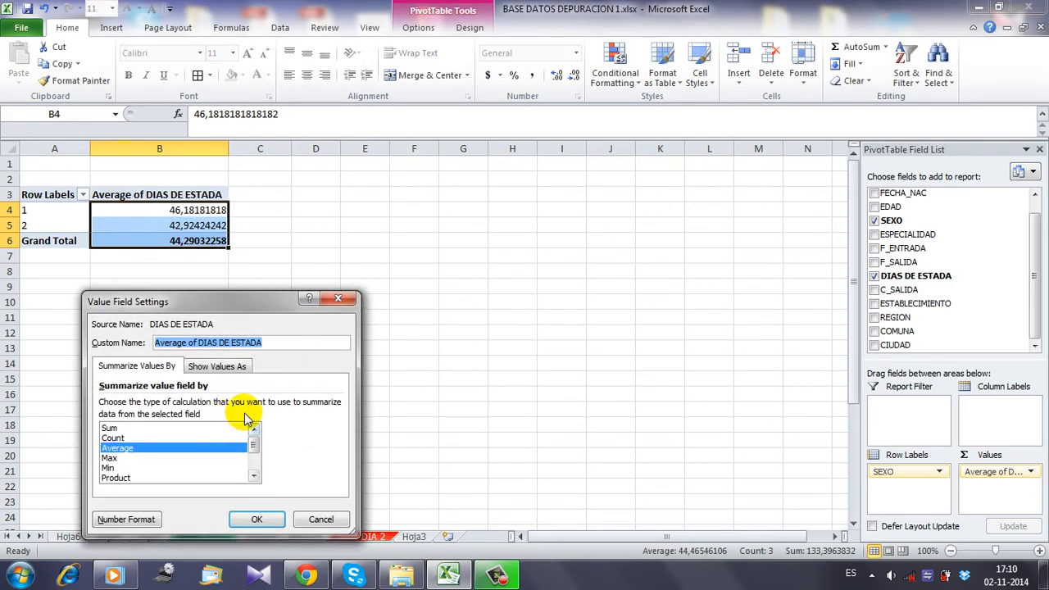
{"action": "left_click", "coordinate": [332, 305]}
Step: Format the selected DIAS DE ESTADA averages in the pivot table as Number with 2 decimal places
{"action": "right_click", "coordinate": [190, 218]}
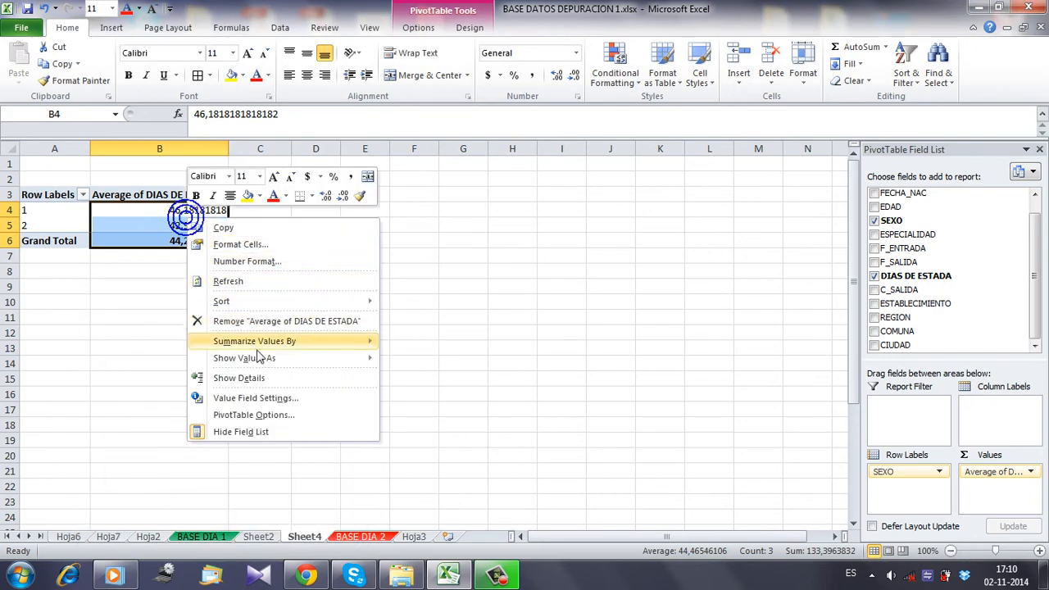
{"action": "mouse_move", "coordinate": [303, 374]}
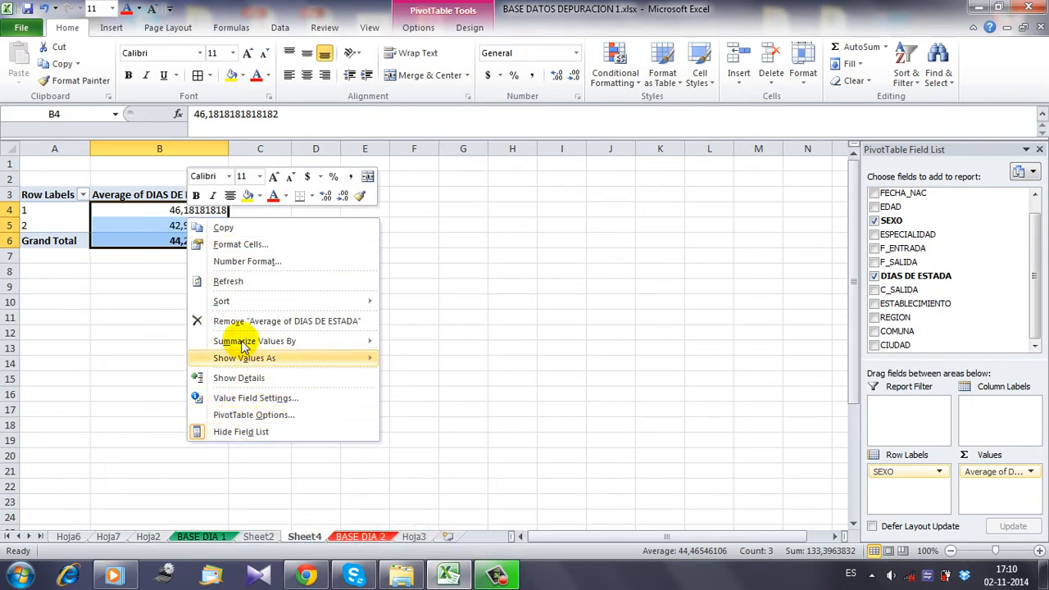
{"action": "left_click", "coordinate": [250, 245]}
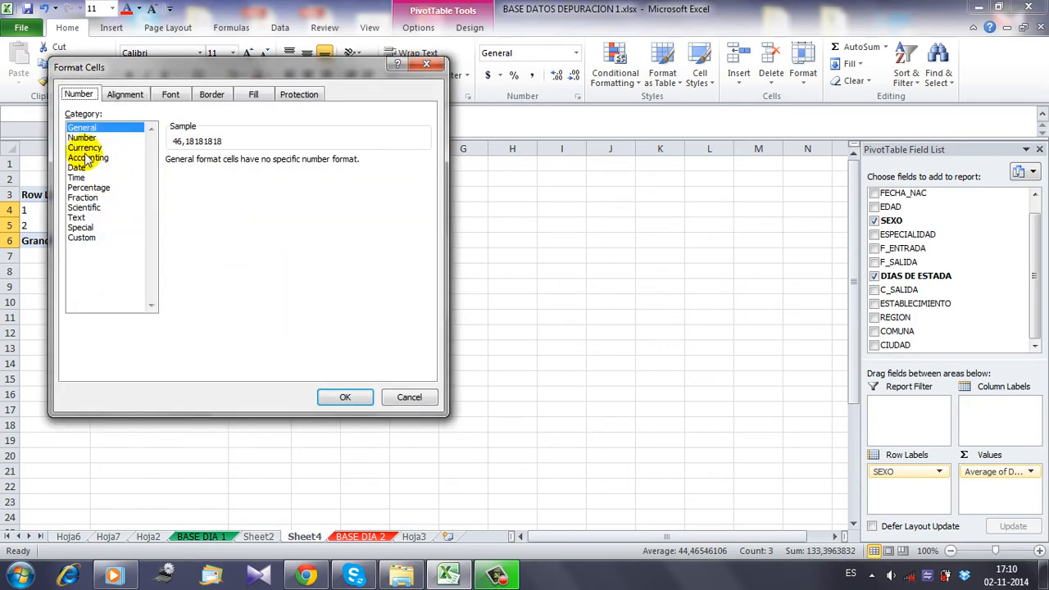
{"action": "left_click", "coordinate": [86, 138]}
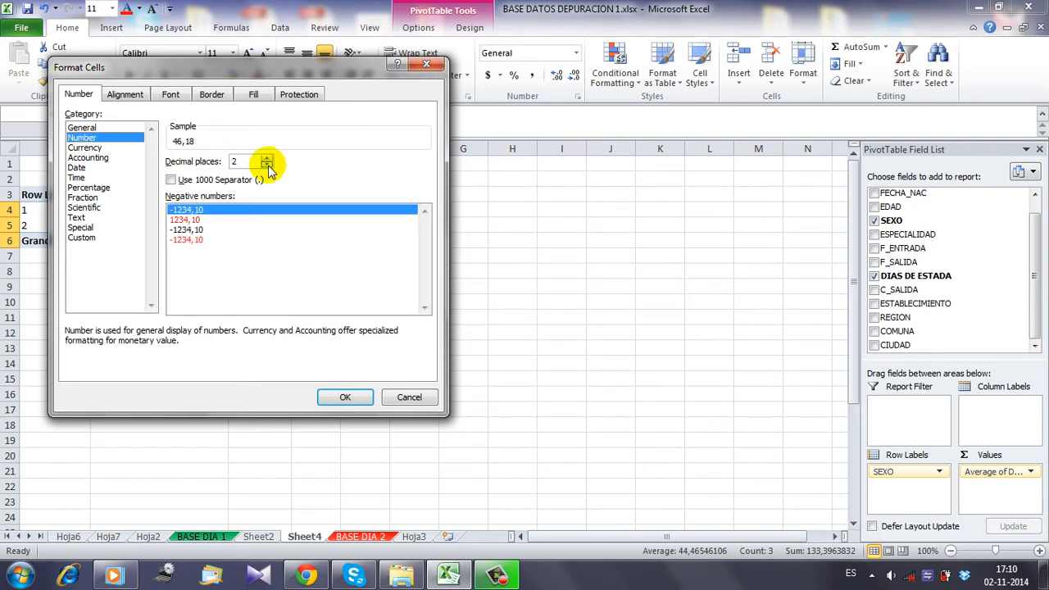
{"action": "left_click", "coordinate": [361, 399]}
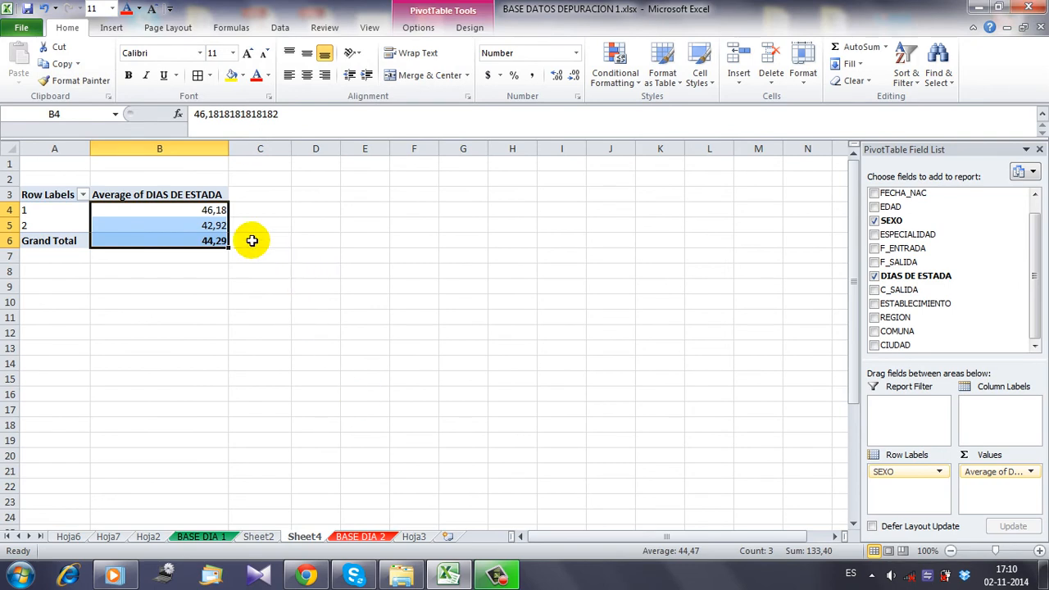
{"action": "left_click", "coordinate": [68, 211]}
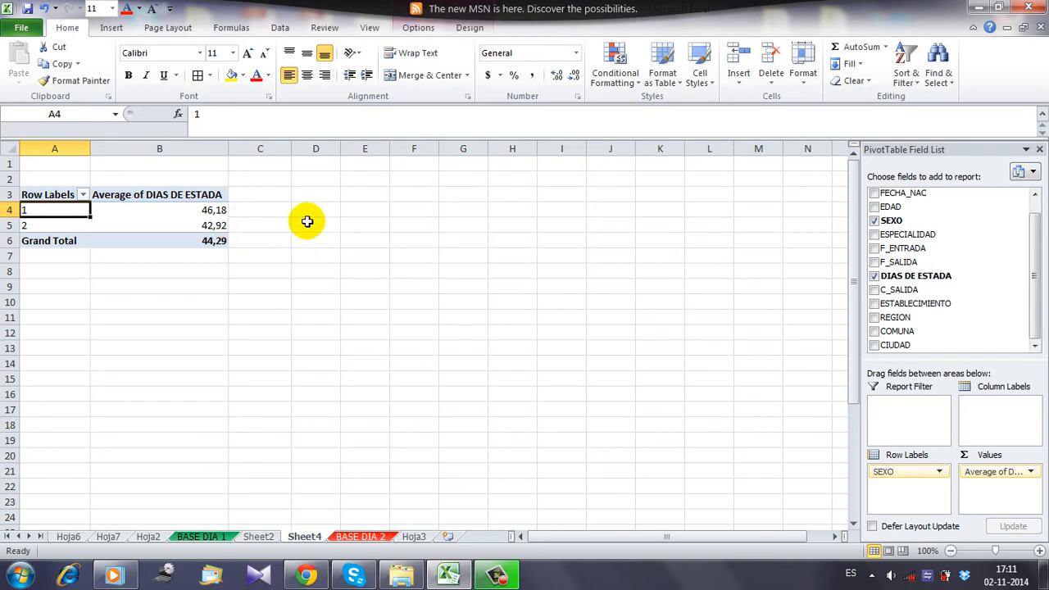
{"action": "left_click_drag", "start_coordinate": [93, 209], "coordinate": [196, 222]}
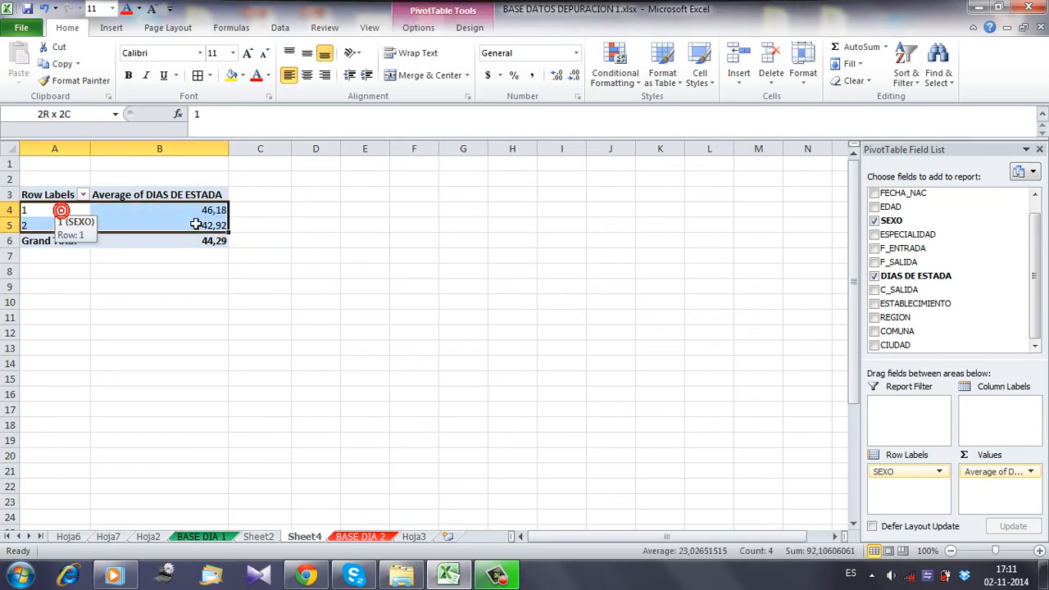
{"action": "left_click", "coordinate": [298, 221]}
{"action": "left_click", "coordinate": [111, 28]}
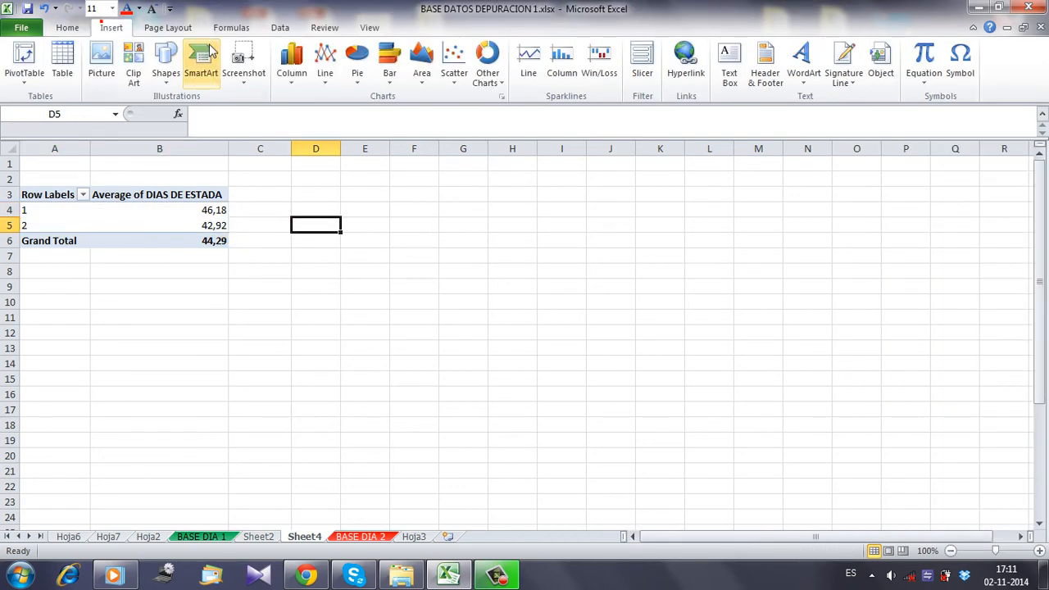
{"action": "left_click", "coordinate": [292, 72]}
{"action": "left_click", "coordinate": [296, 125]}
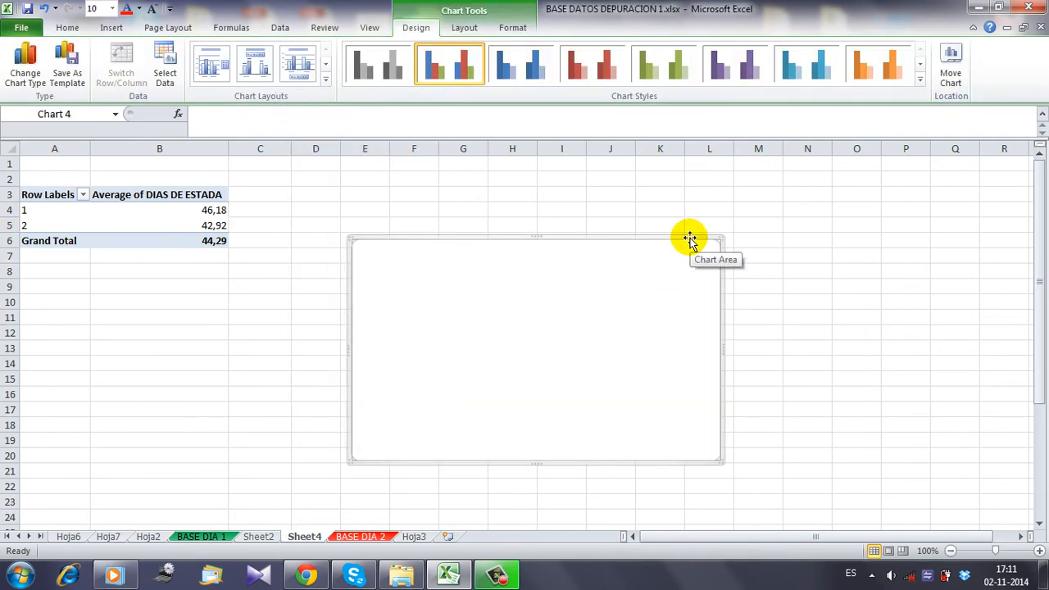
{"action": "key", "text": "Delete"}
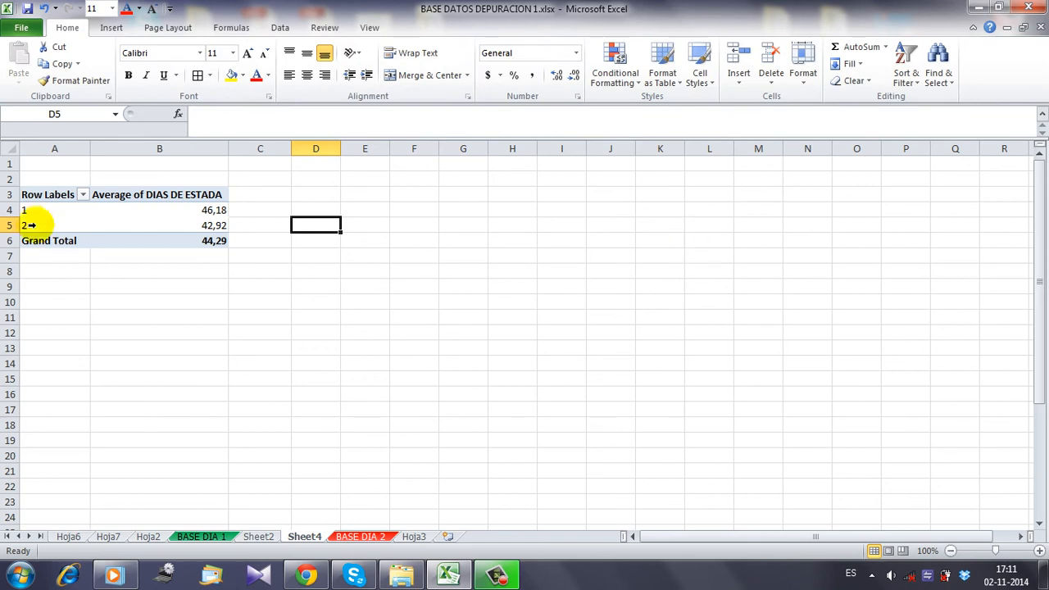
Step: Copy the two SEXO rows with their averages (A4:B5) and paste them as values starting at cell D4
{"action": "left_click_drag", "start_coordinate": [33, 210], "coordinate": [168, 223]}
{"action": "right_click", "coordinate": [168, 223]}
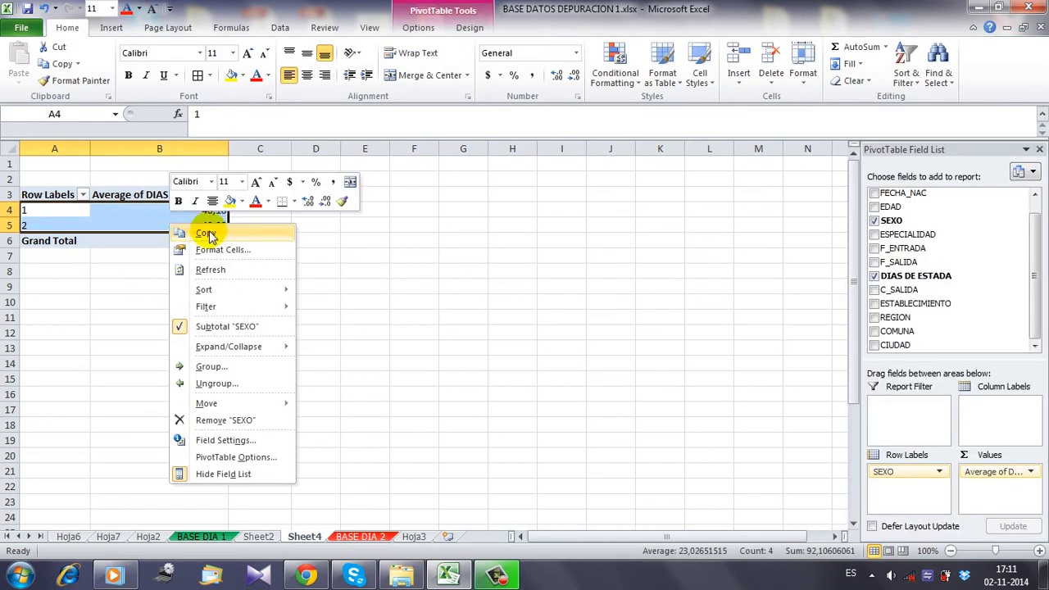
{"action": "left_click", "coordinate": [208, 235]}
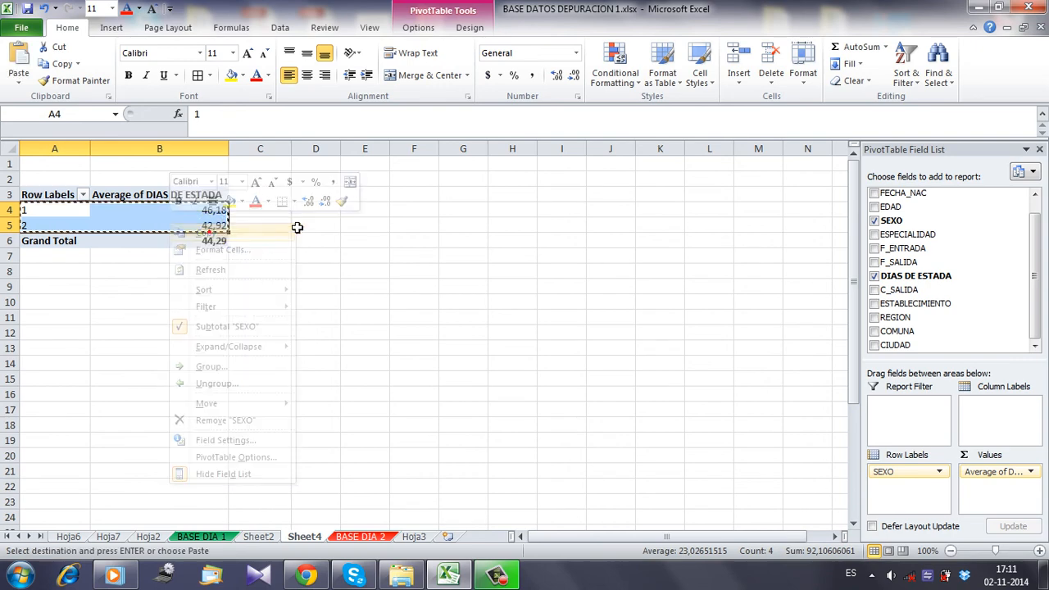
{"action": "left_click", "coordinate": [321, 212]}
{"action": "right_click", "coordinate": [321, 211]}
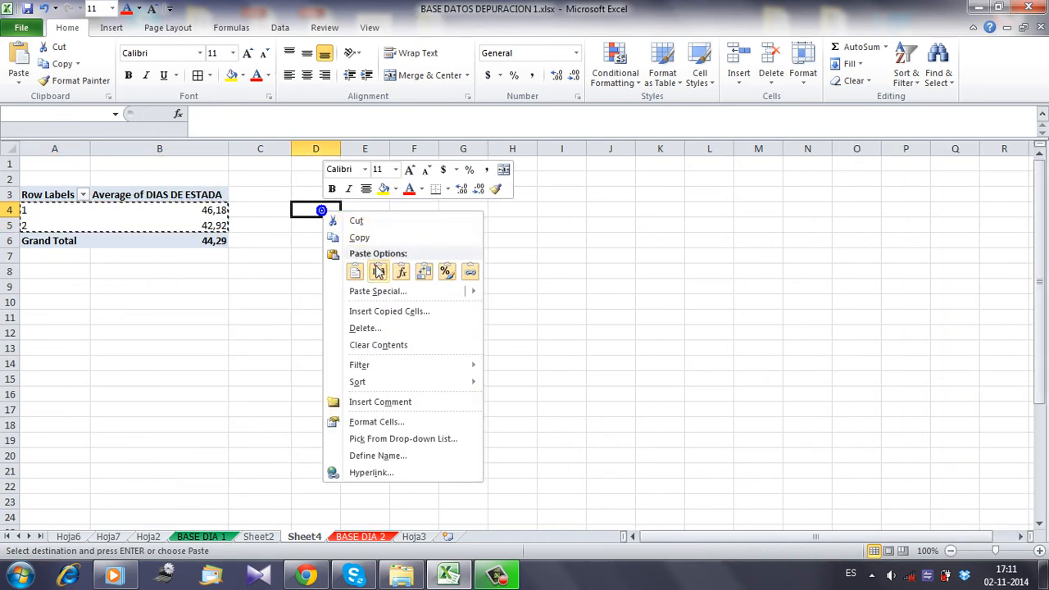
{"action": "left_click", "coordinate": [377, 271]}
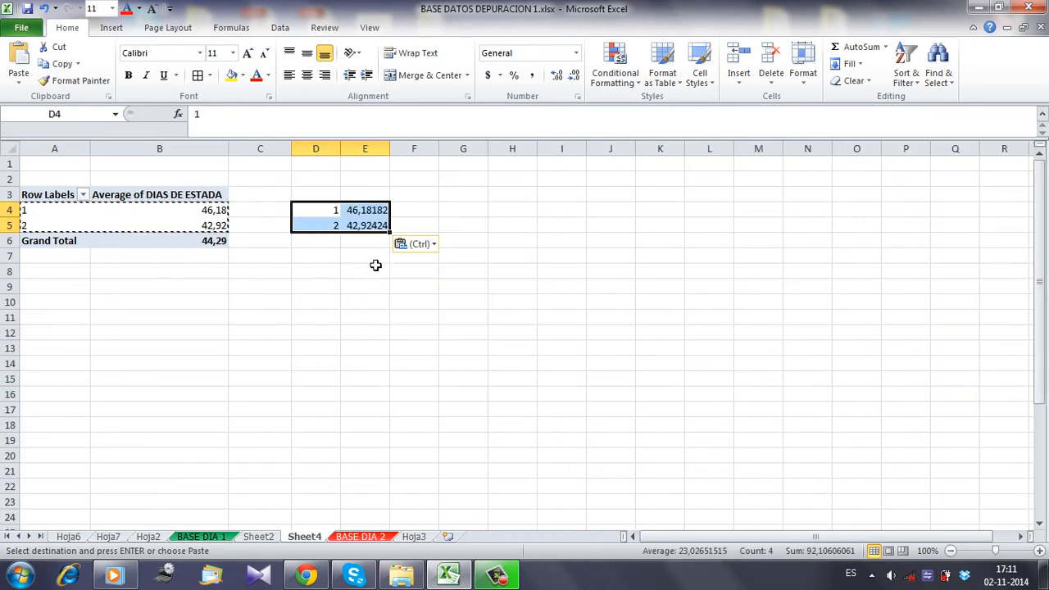
Step: Replace the pasted codes 1 and 2 in cells D4 and D5 with the labels HOMBRE and MUJER
{"action": "left_click", "coordinate": [320, 211]}
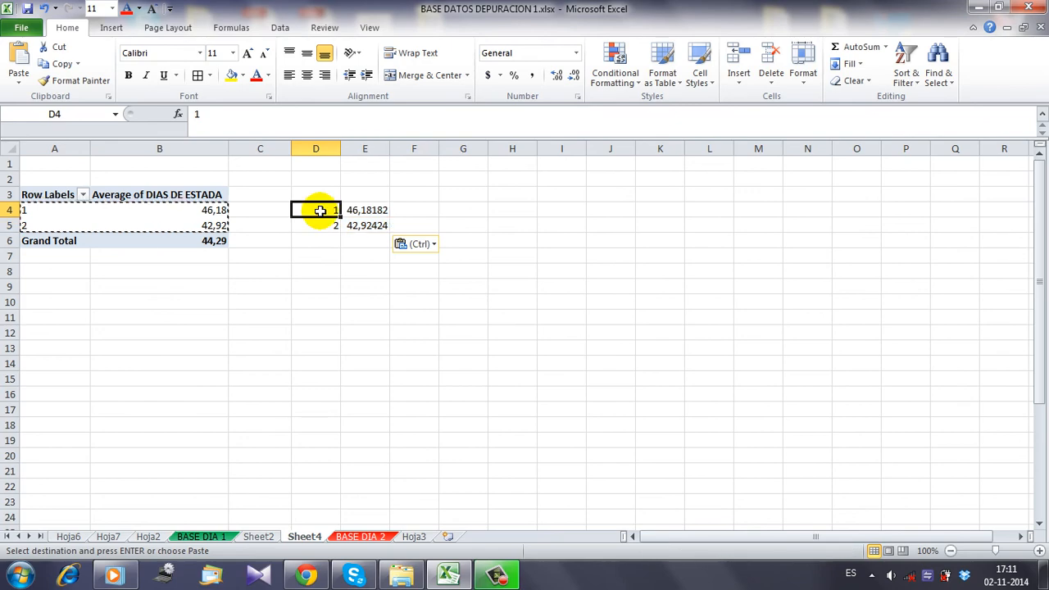
{"action": "type", "text": "HOMBRE"}
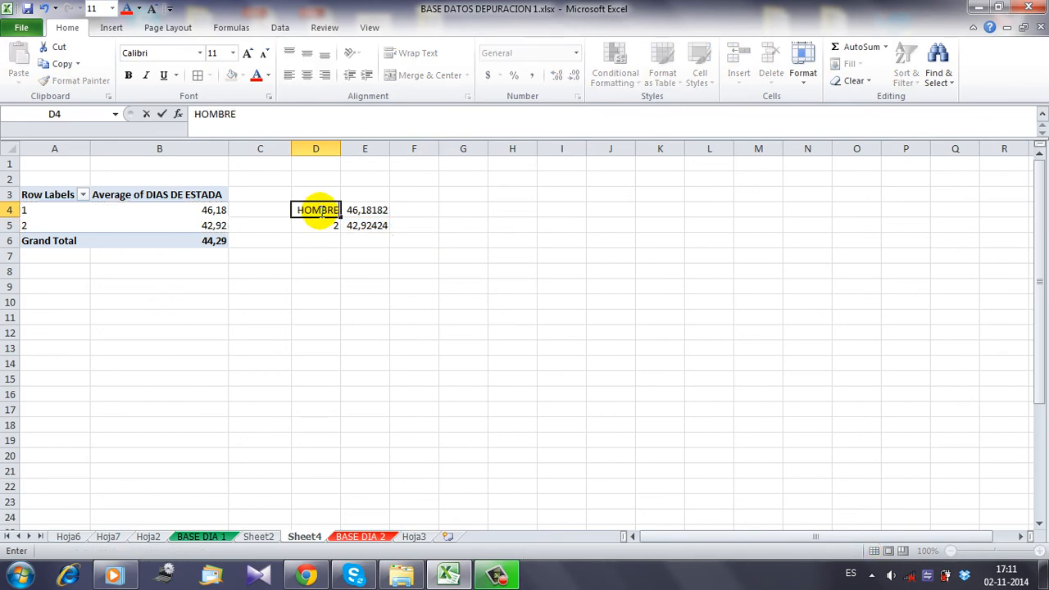
{"action": "key", "text": "Return"}
{"action": "type", "text": "MUJER"}
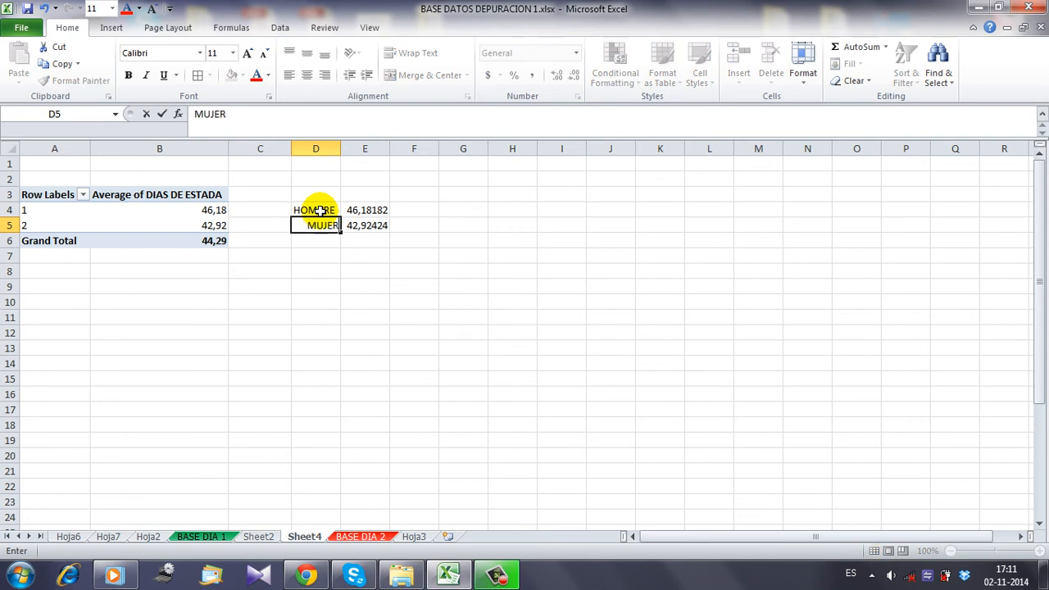
{"action": "key", "text": "Return"}
{"action": "key", "text": "Return"}
{"action": "key", "text": "Return"}
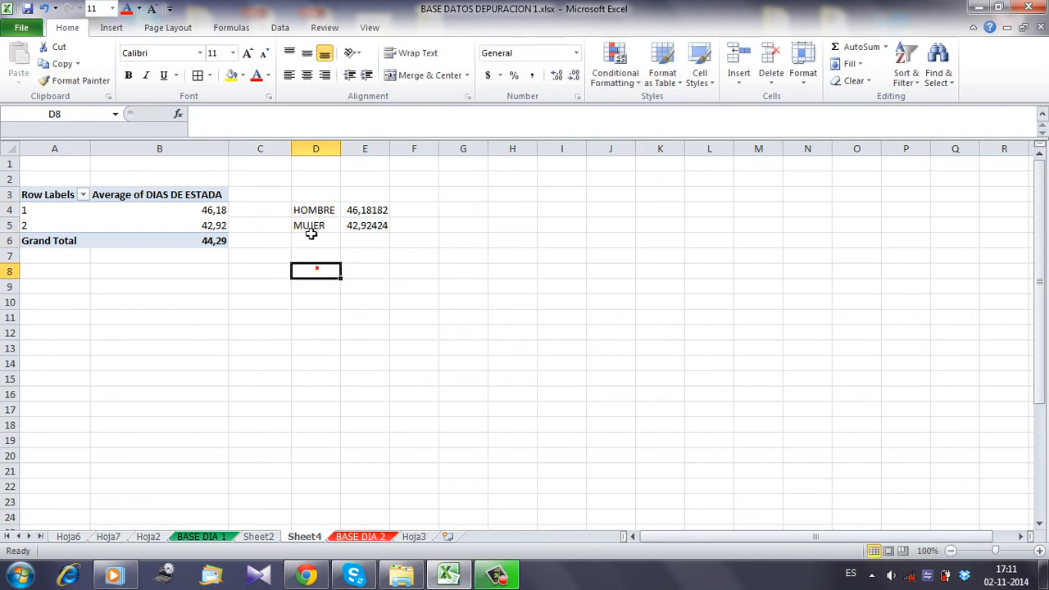
Step: Insert a 2-D clustered column chart from the HOMBRE and MUJER averages in D4:E5
{"action": "left_click_drag", "start_coordinate": [318, 212], "coordinate": [369, 226]}
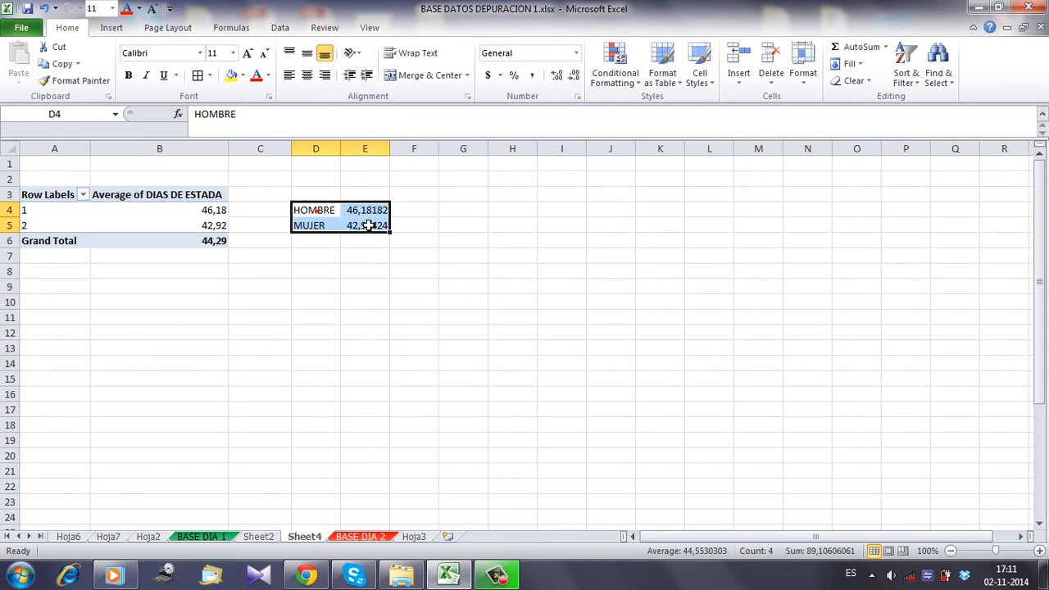
{"action": "left_click", "coordinate": [112, 28]}
{"action": "left_click", "coordinate": [291, 59]}
{"action": "left_click", "coordinate": [292, 125]}
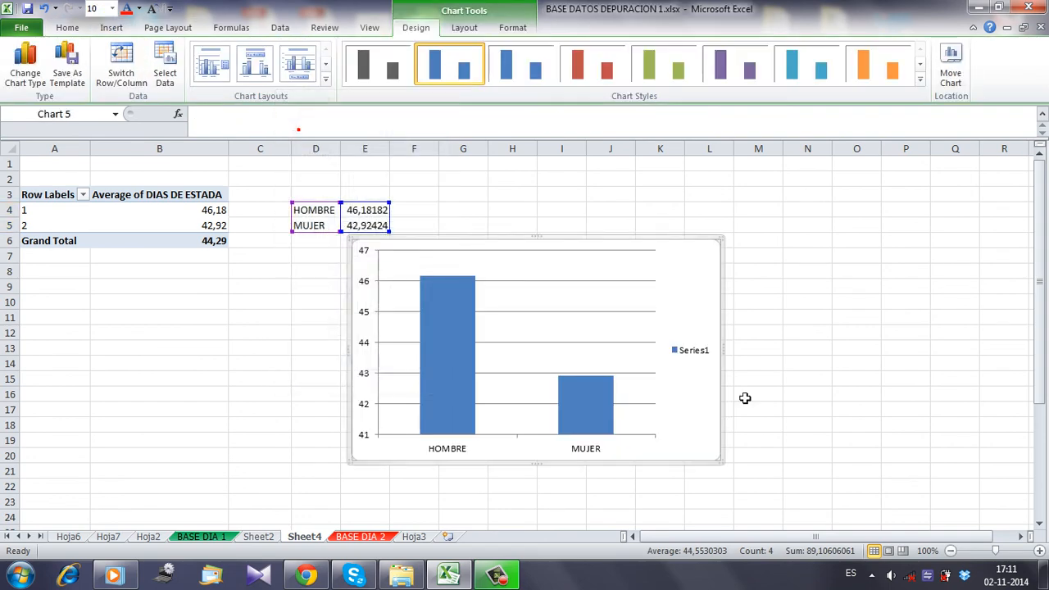
Step: Delete the Series1 legend from the column chart and enlarge the chart to about column O
{"action": "left_click", "coordinate": [690, 356]}
{"action": "key", "text": "Delete"}
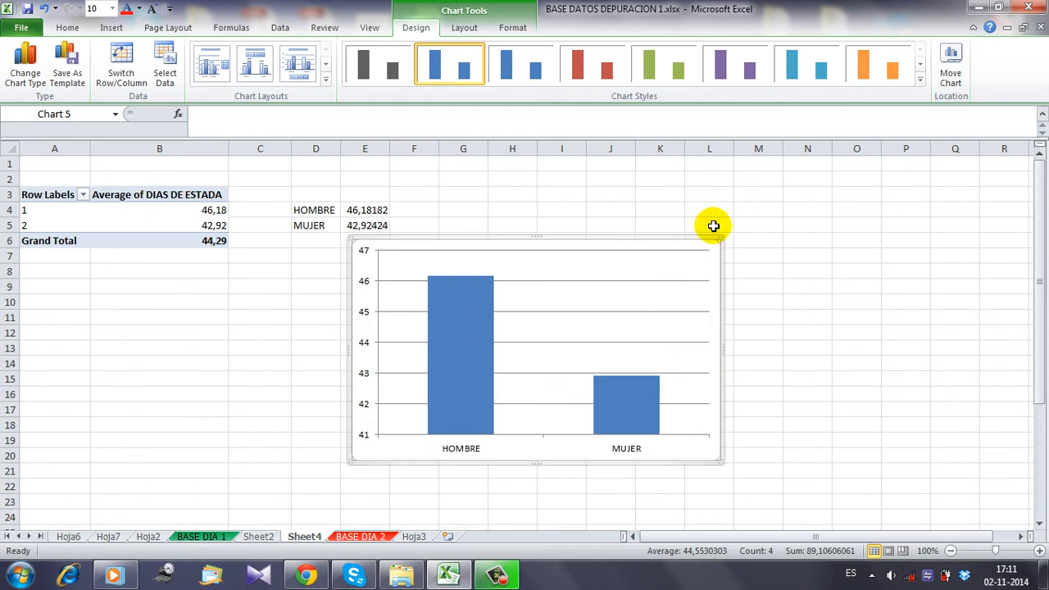
{"action": "left_click_drag", "start_coordinate": [718, 238], "coordinate": [860, 215]}
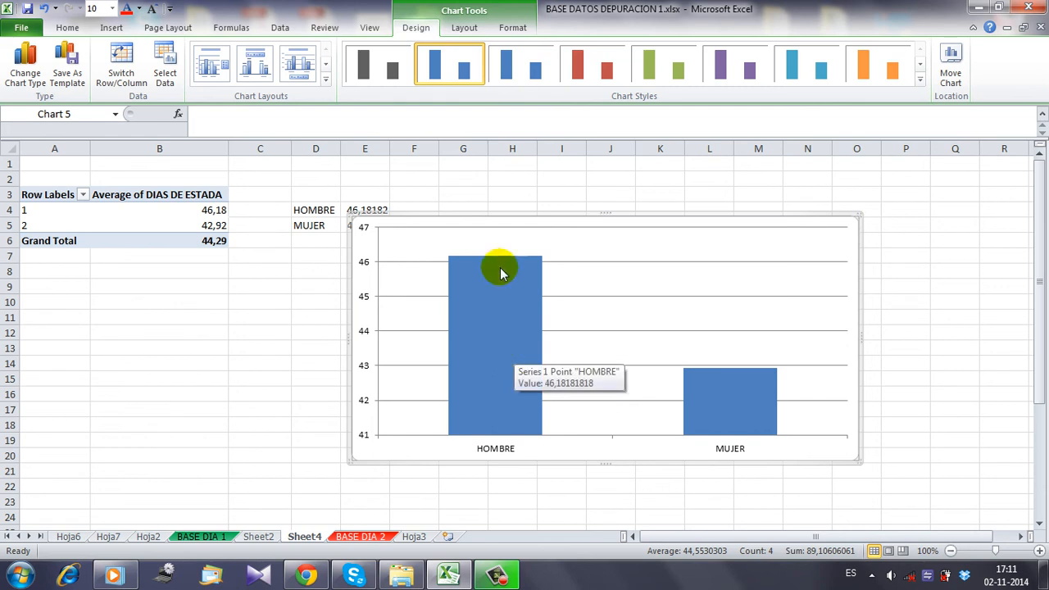
Step: Apply the chart layout with a title and data labels above the columns, and remove its Series1 legend
{"action": "mouse_move", "coordinate": [506, 378]}
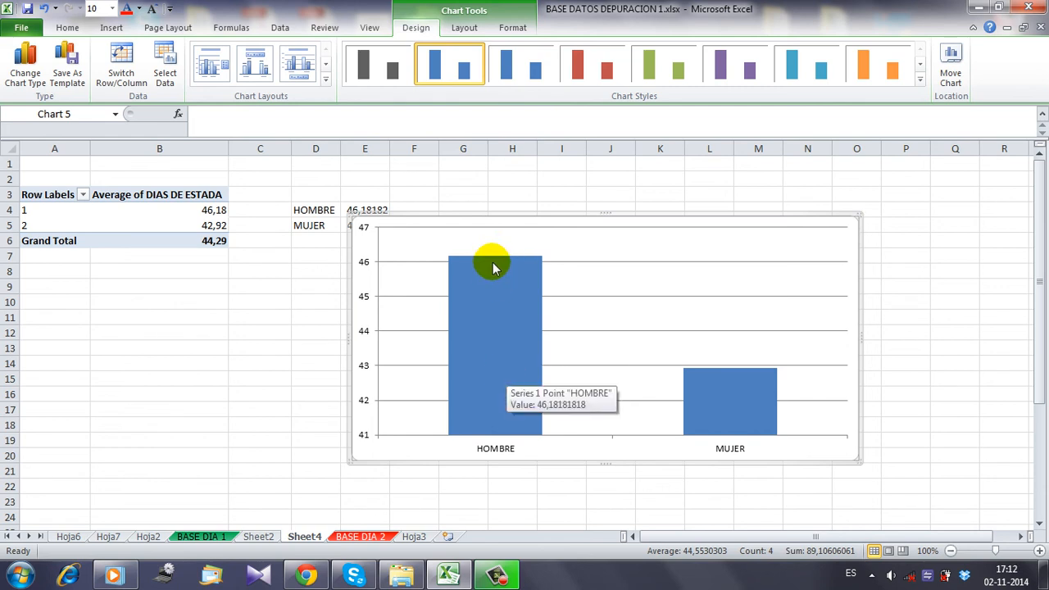
{"action": "left_click", "coordinate": [470, 299]}
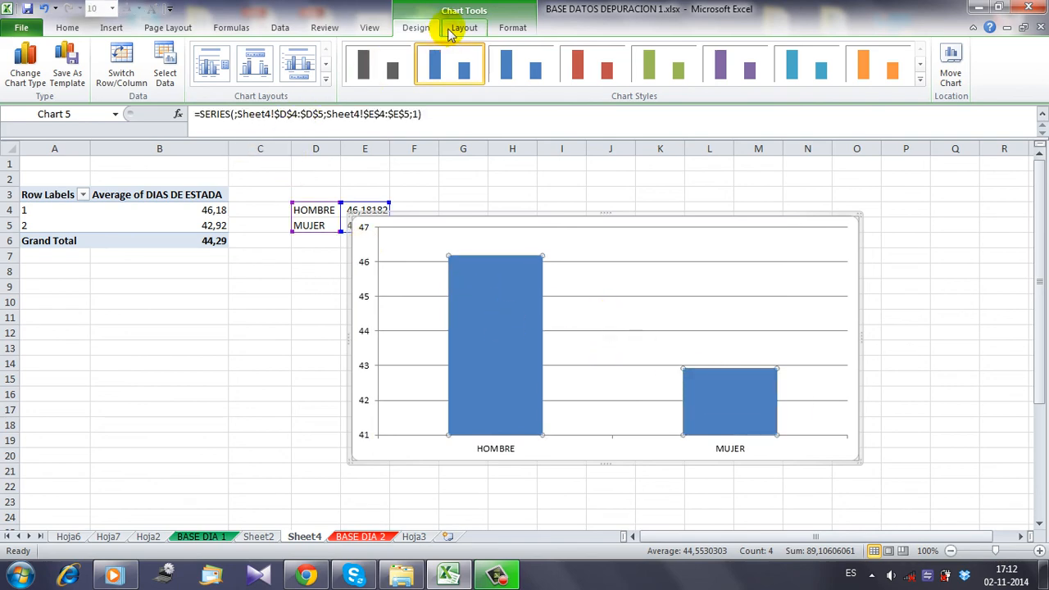
{"action": "left_click", "coordinate": [261, 70]}
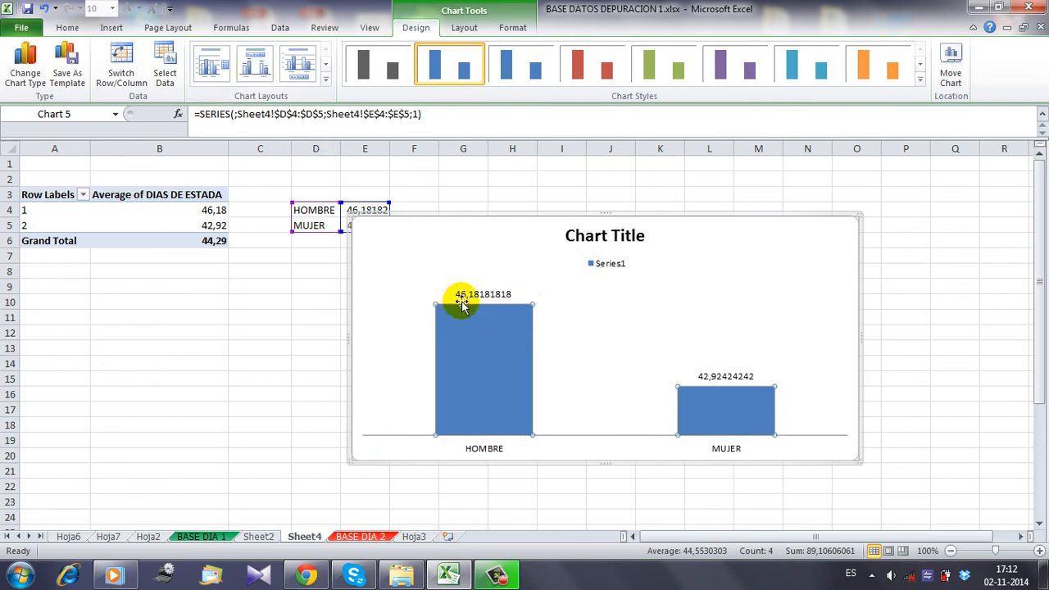
{"action": "left_click", "coordinate": [617, 265]}
{"action": "key", "text": "Delete"}
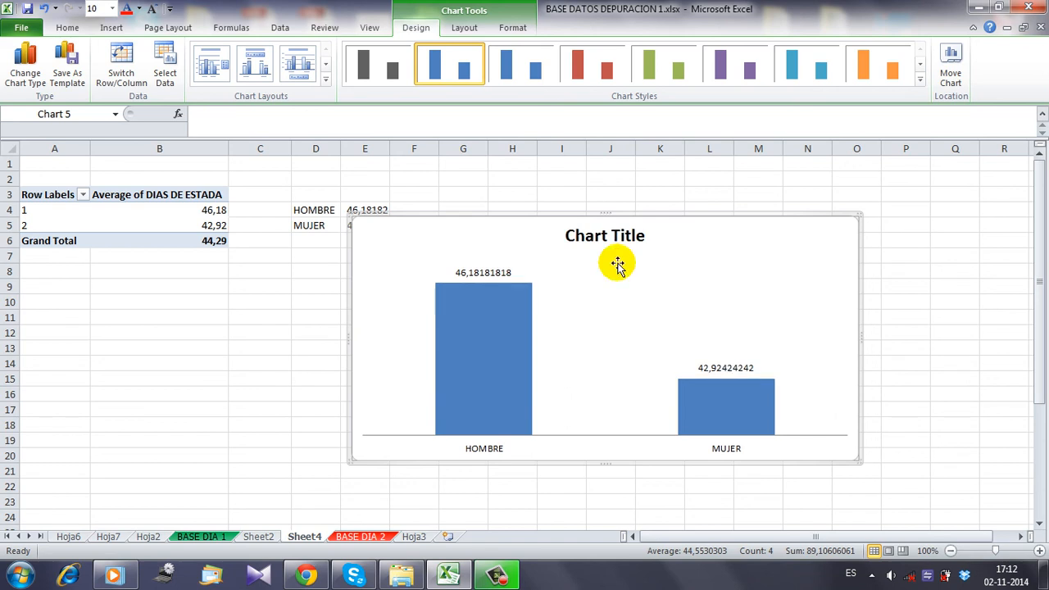